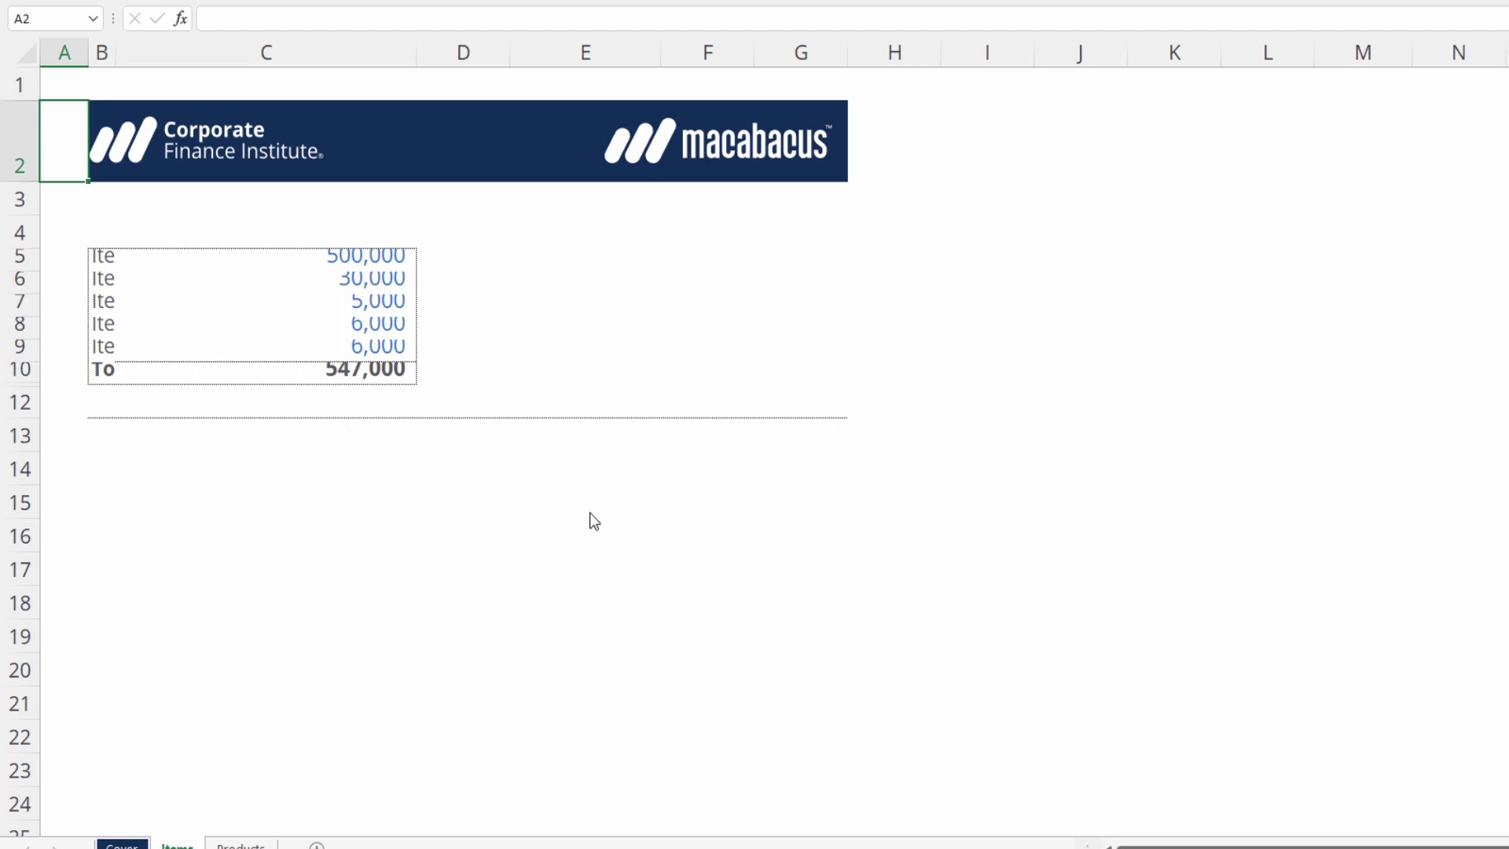
Auto-fit column B so labels like 'Item 3 - Special' show in full, then check columns B and C.
{"action": "double_click", "coordinate": [115, 61]}
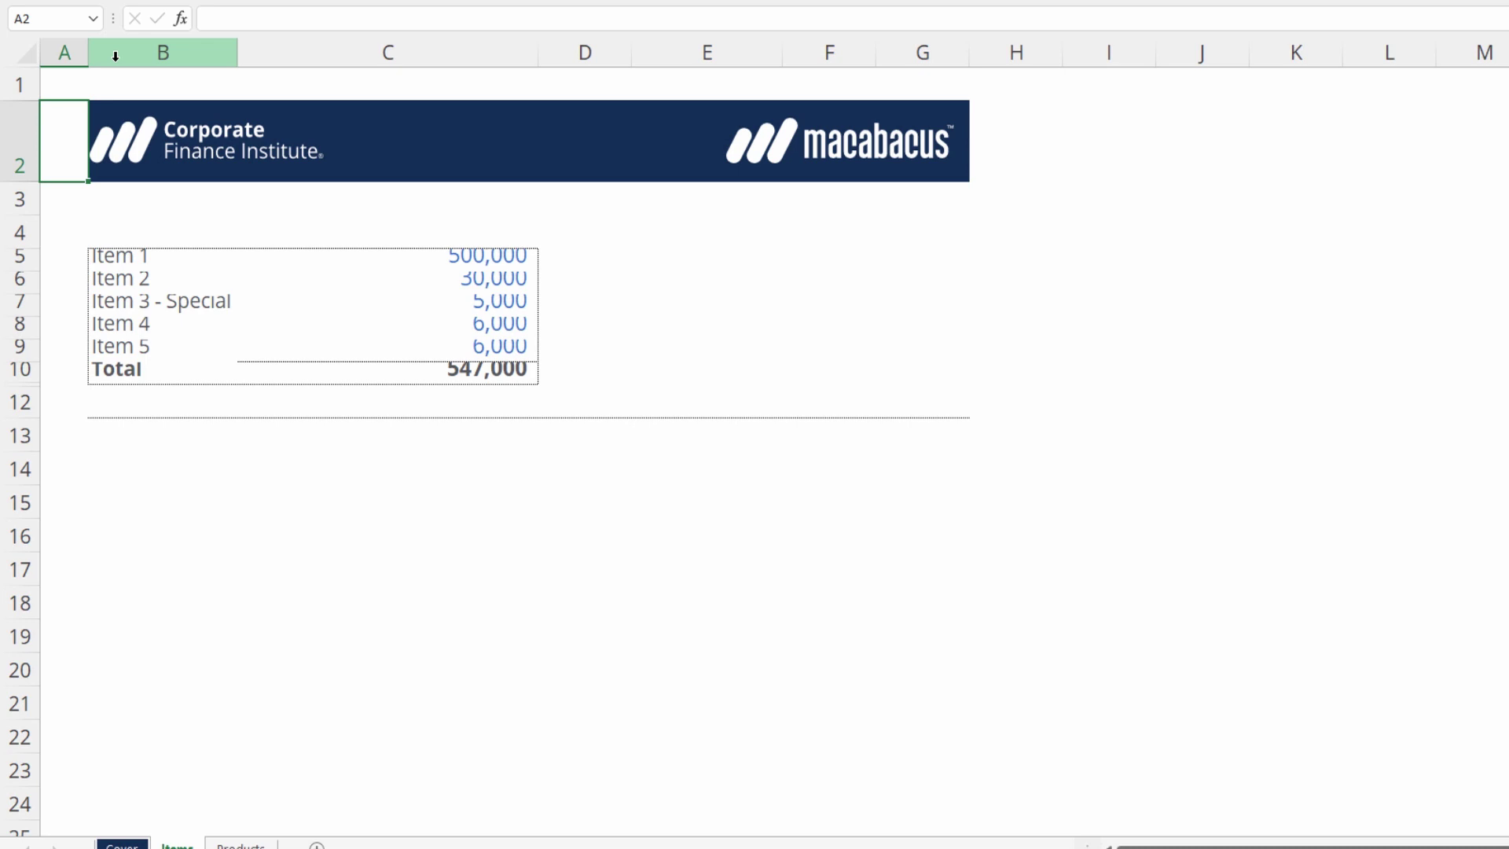
{"action": "left_click", "coordinate": [115, 56]}
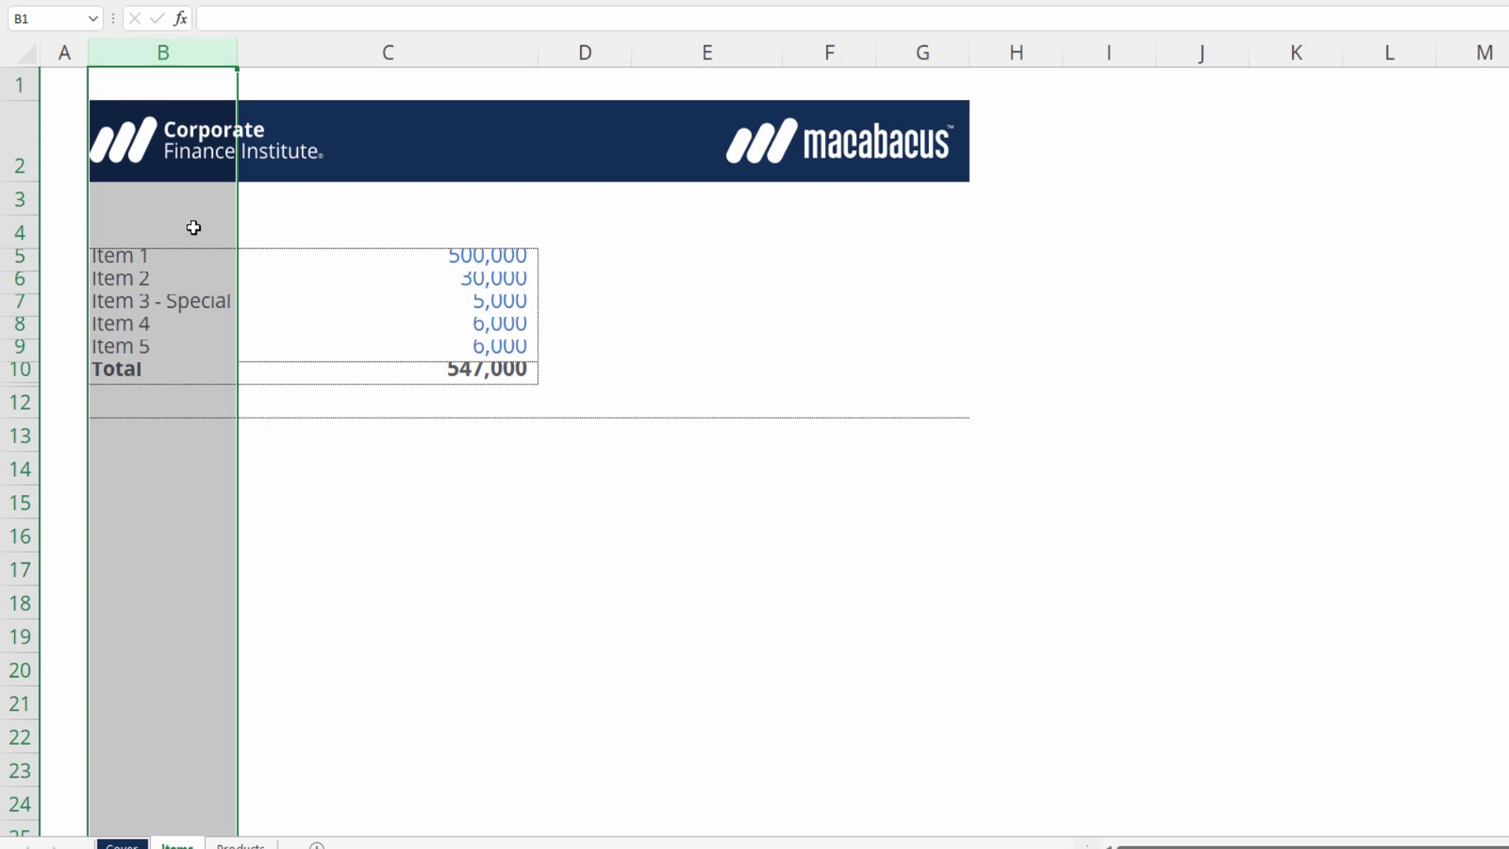
{"action": "left_click", "coordinate": [201, 308]}
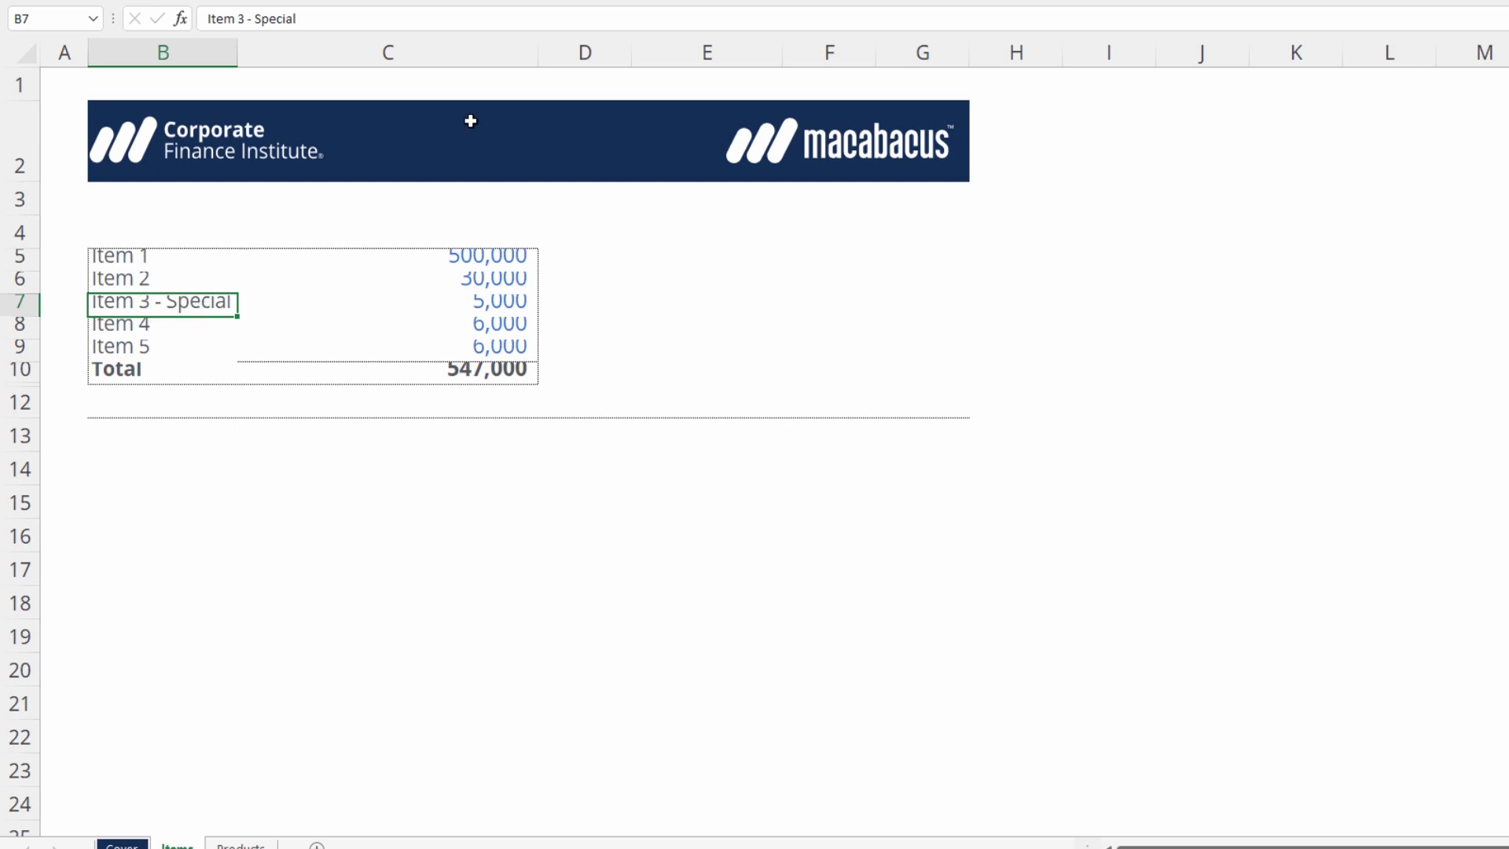
{"action": "left_click", "coordinate": [481, 51]}
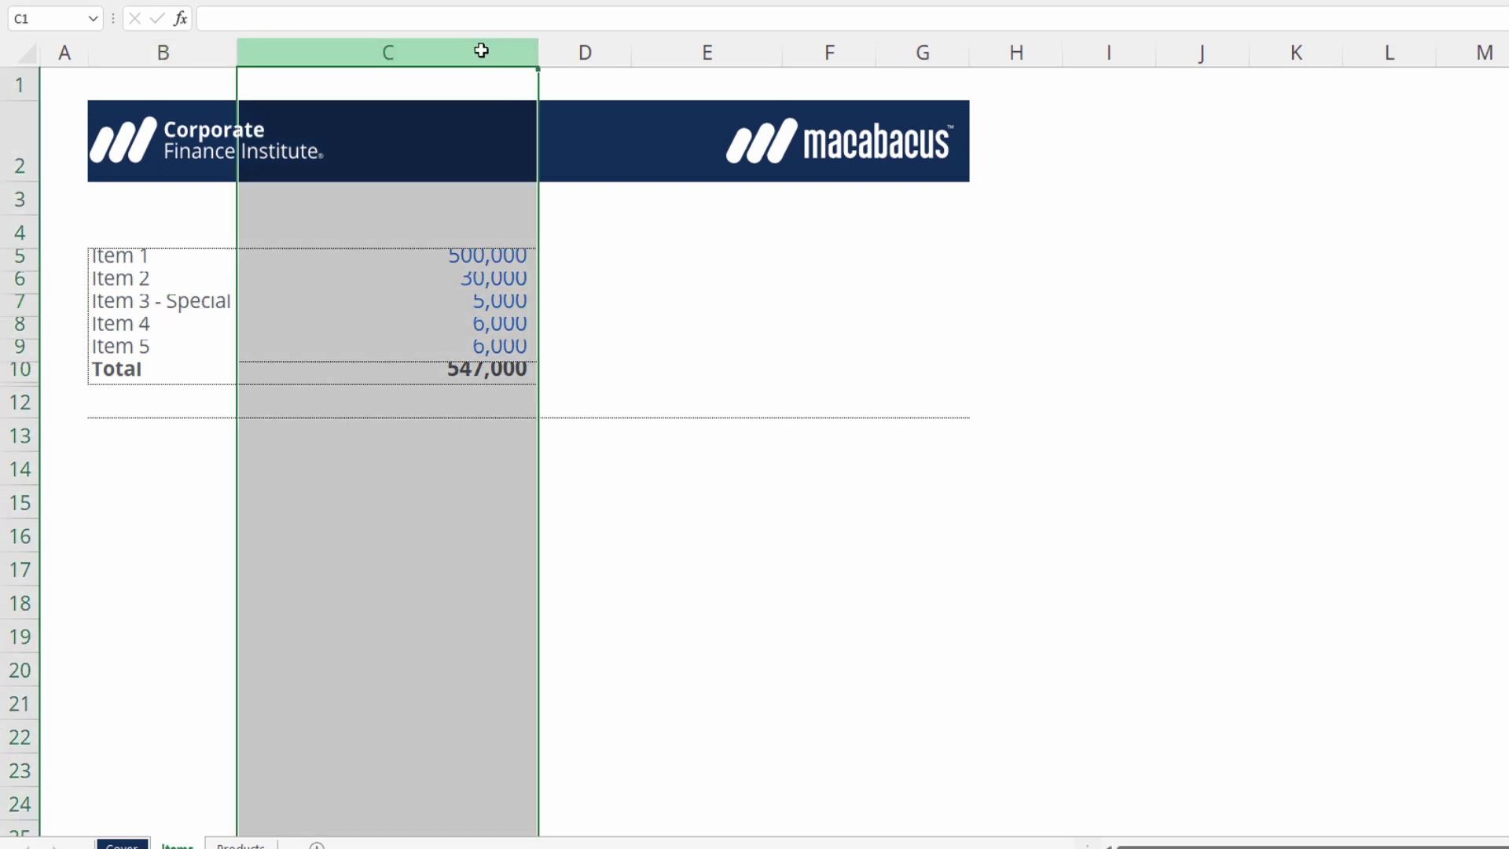
Auto-fit column C to its values and inspect the Total formula in C10 and the value in C5.
{"action": "double_click", "coordinate": [535, 57]}
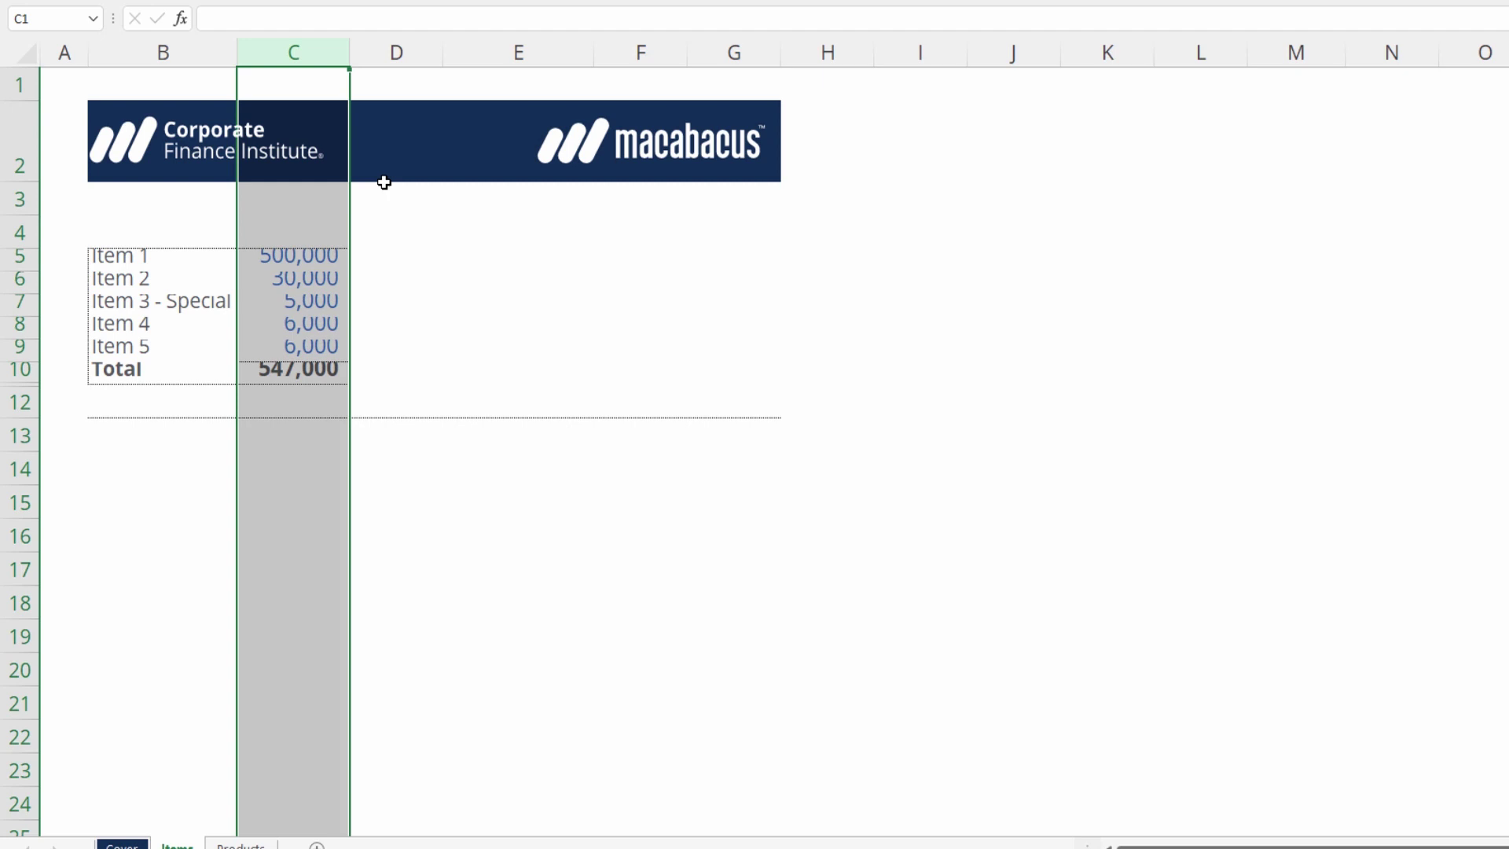
{"action": "left_click", "coordinate": [313, 376]}
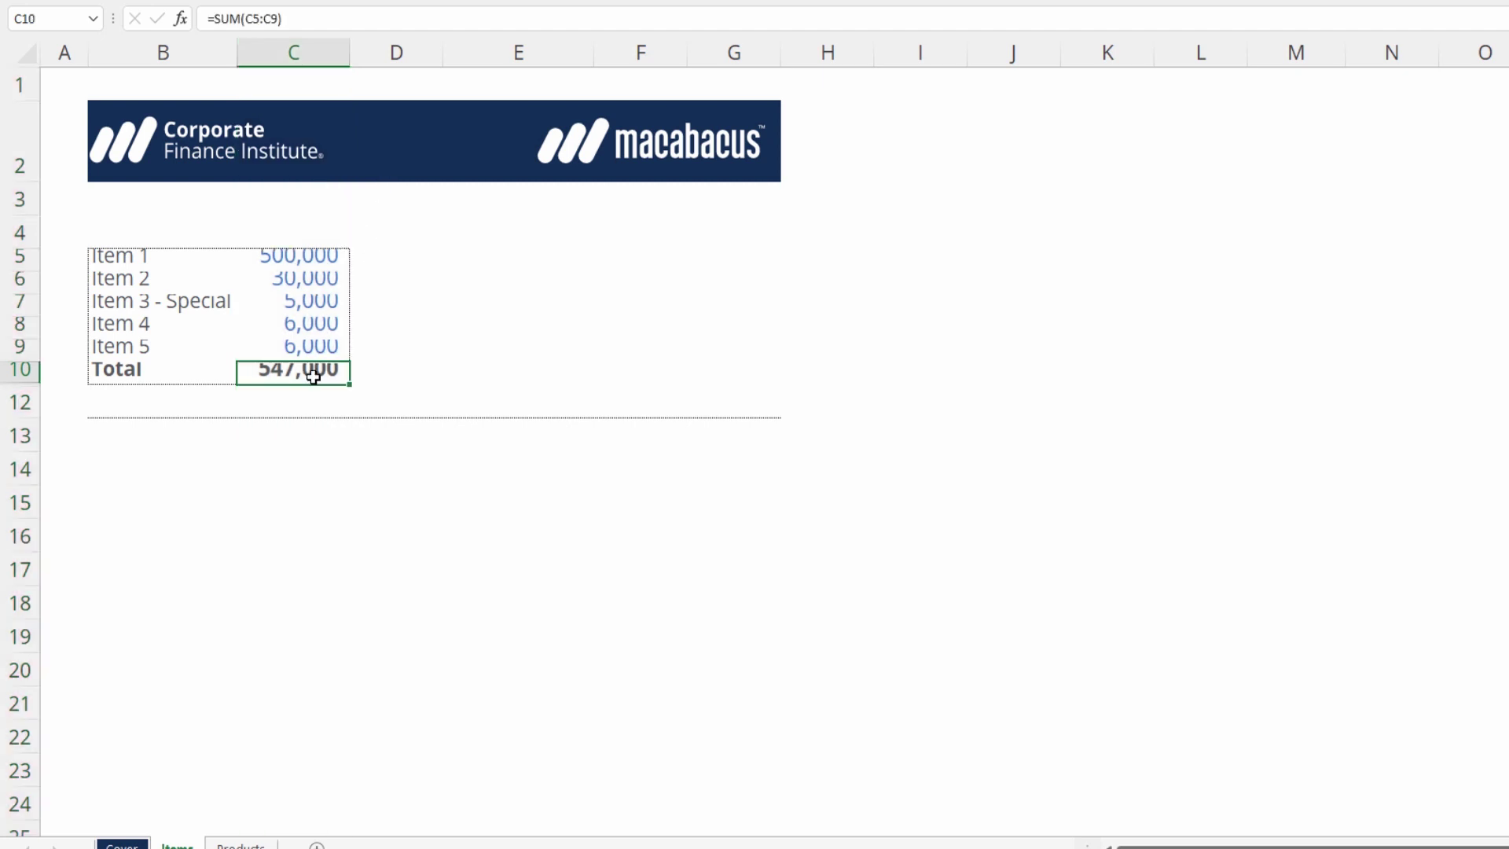
{"action": "left_click", "coordinate": [328, 253], "text": "ctrl"}
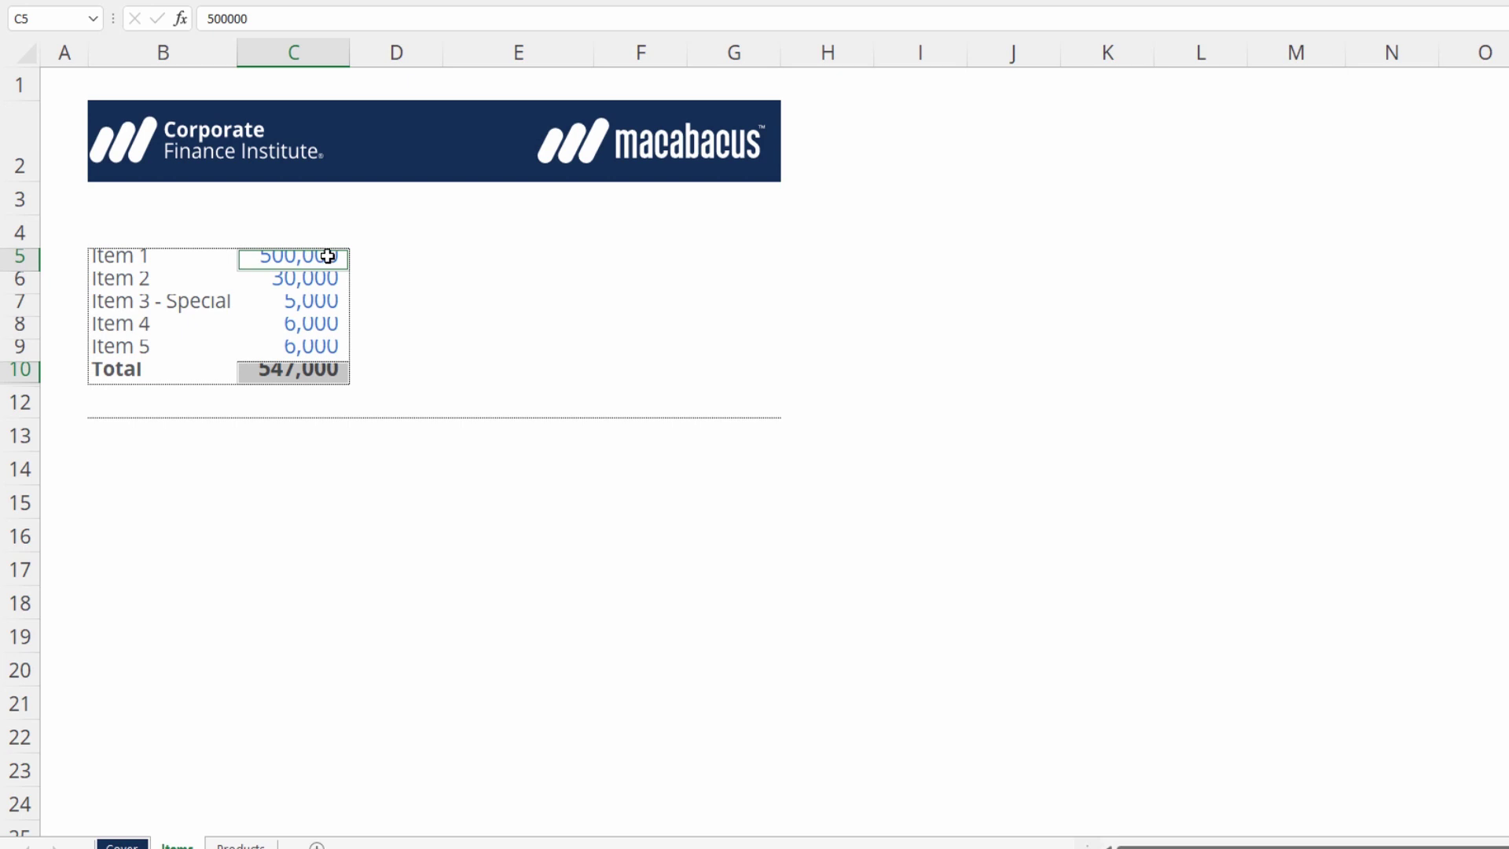
Select the item name cells down to Total, then move to cell A5.
{"action": "left_click", "coordinate": [397, 263]}
{"action": "left_click_drag", "start_coordinate": [91, 258], "coordinate": [102, 370]}
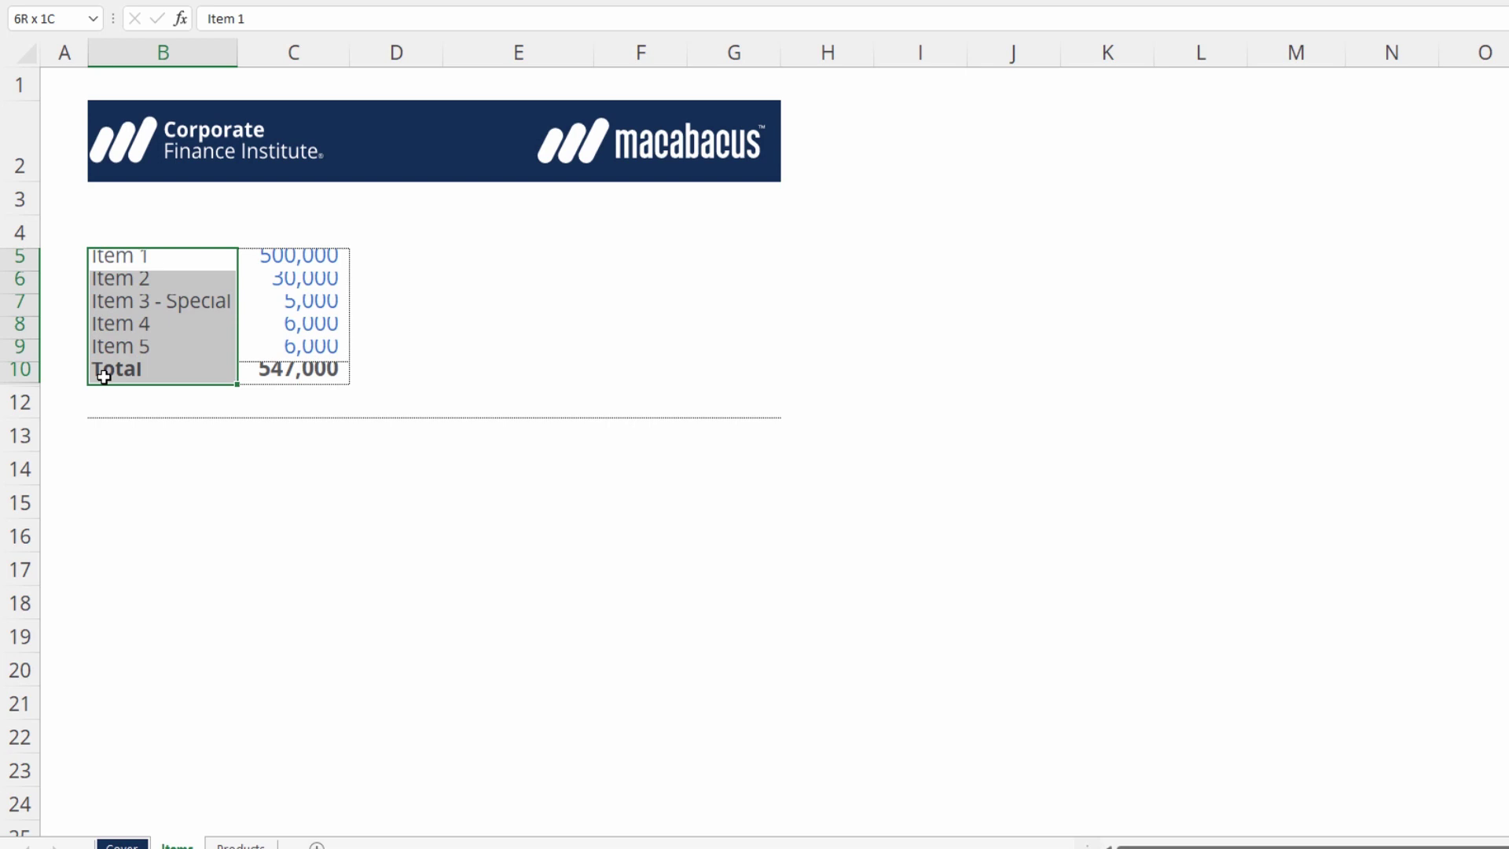
{"action": "left_click", "coordinate": [98, 304]}
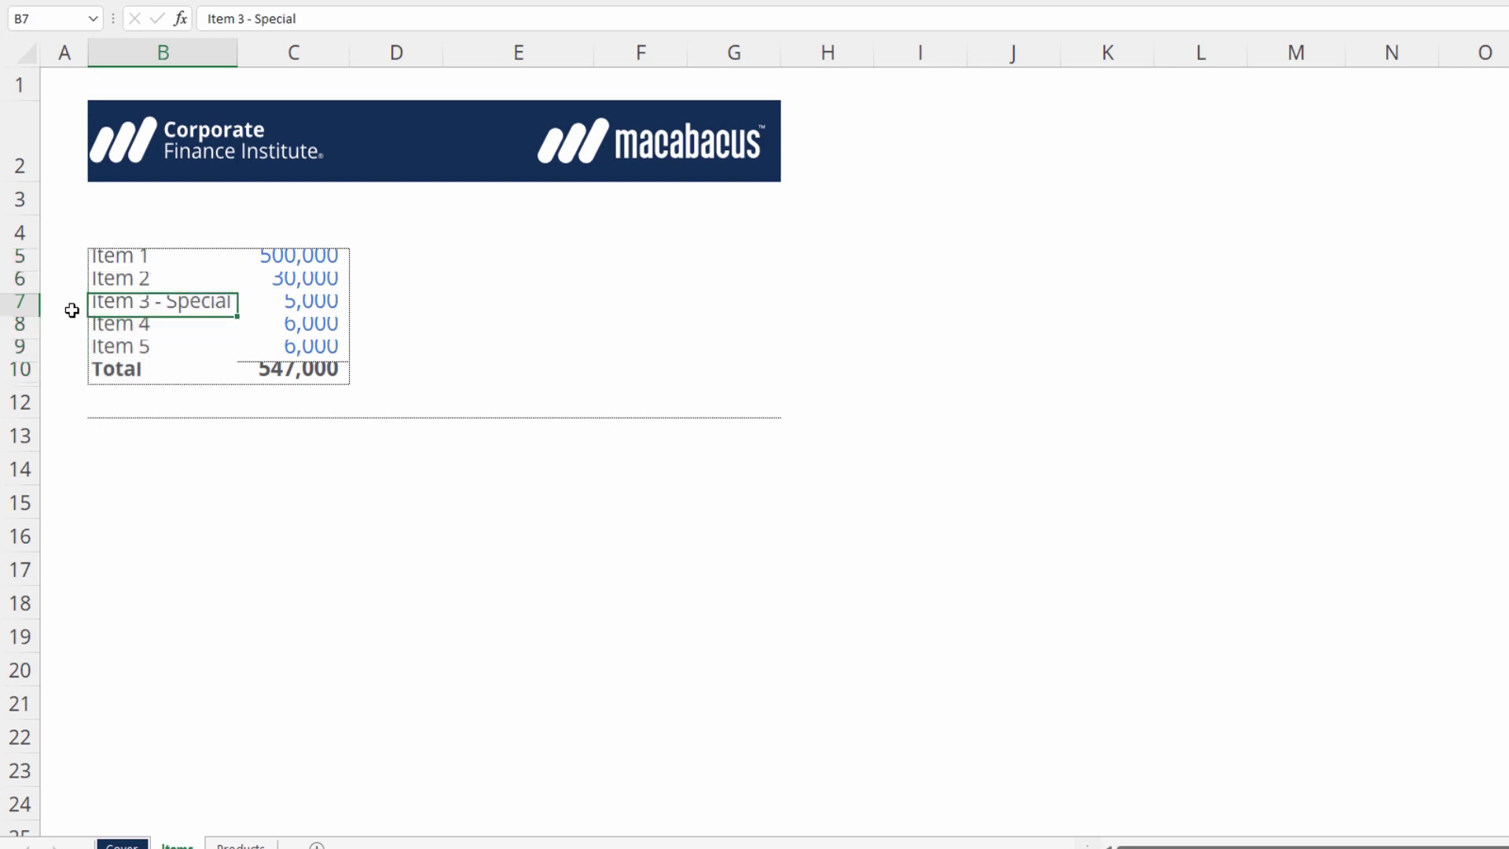
{"action": "left_click", "coordinate": [65, 260]}
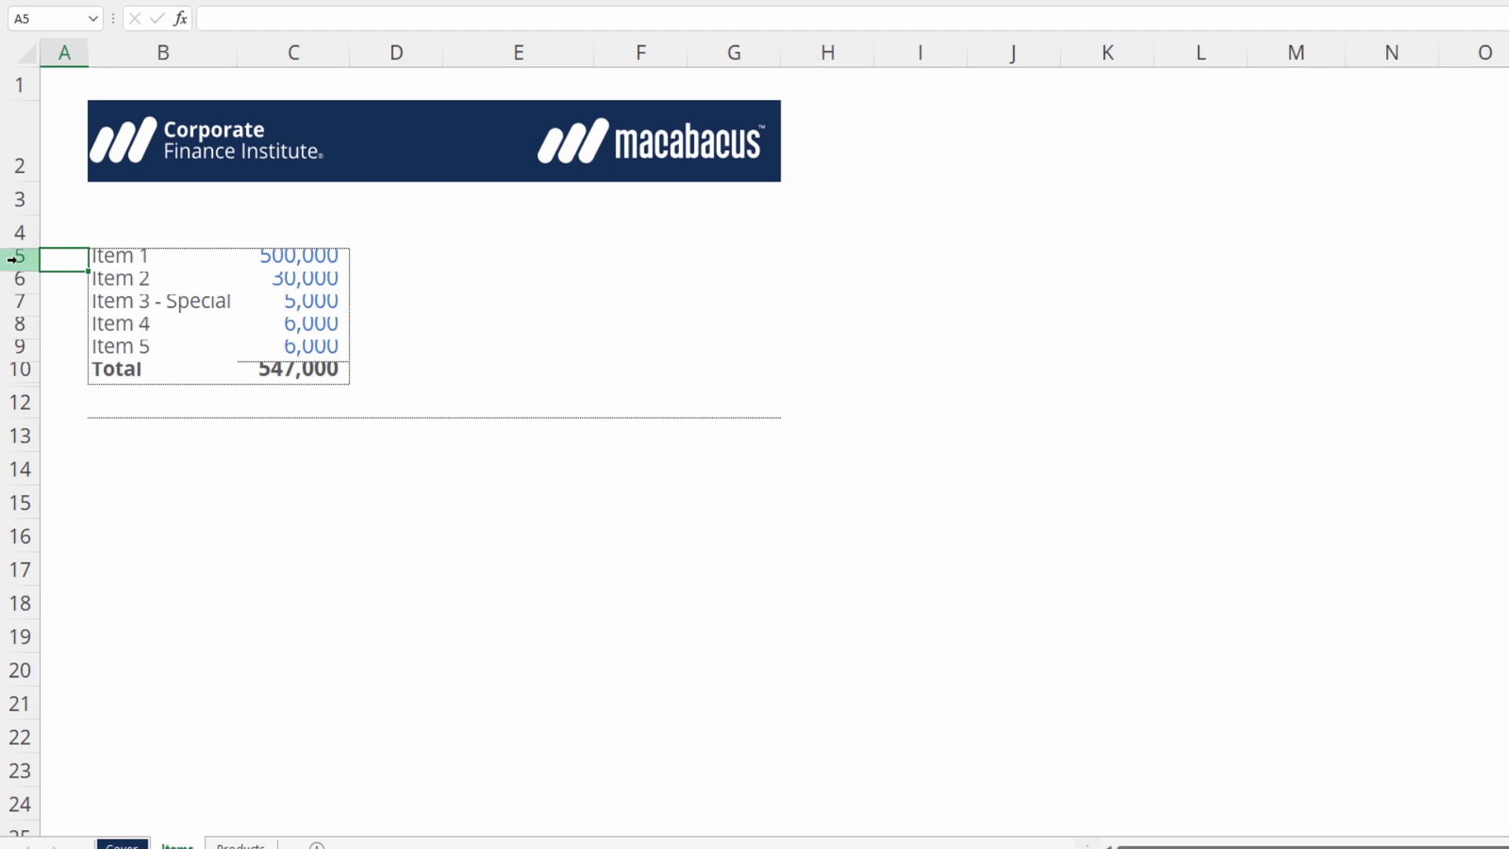
Select rows 5–12 and auto-fit their heights, which unhides the Avg. row 11.
{"action": "left_click_drag", "start_coordinate": [17, 256], "coordinate": [36, 399]}
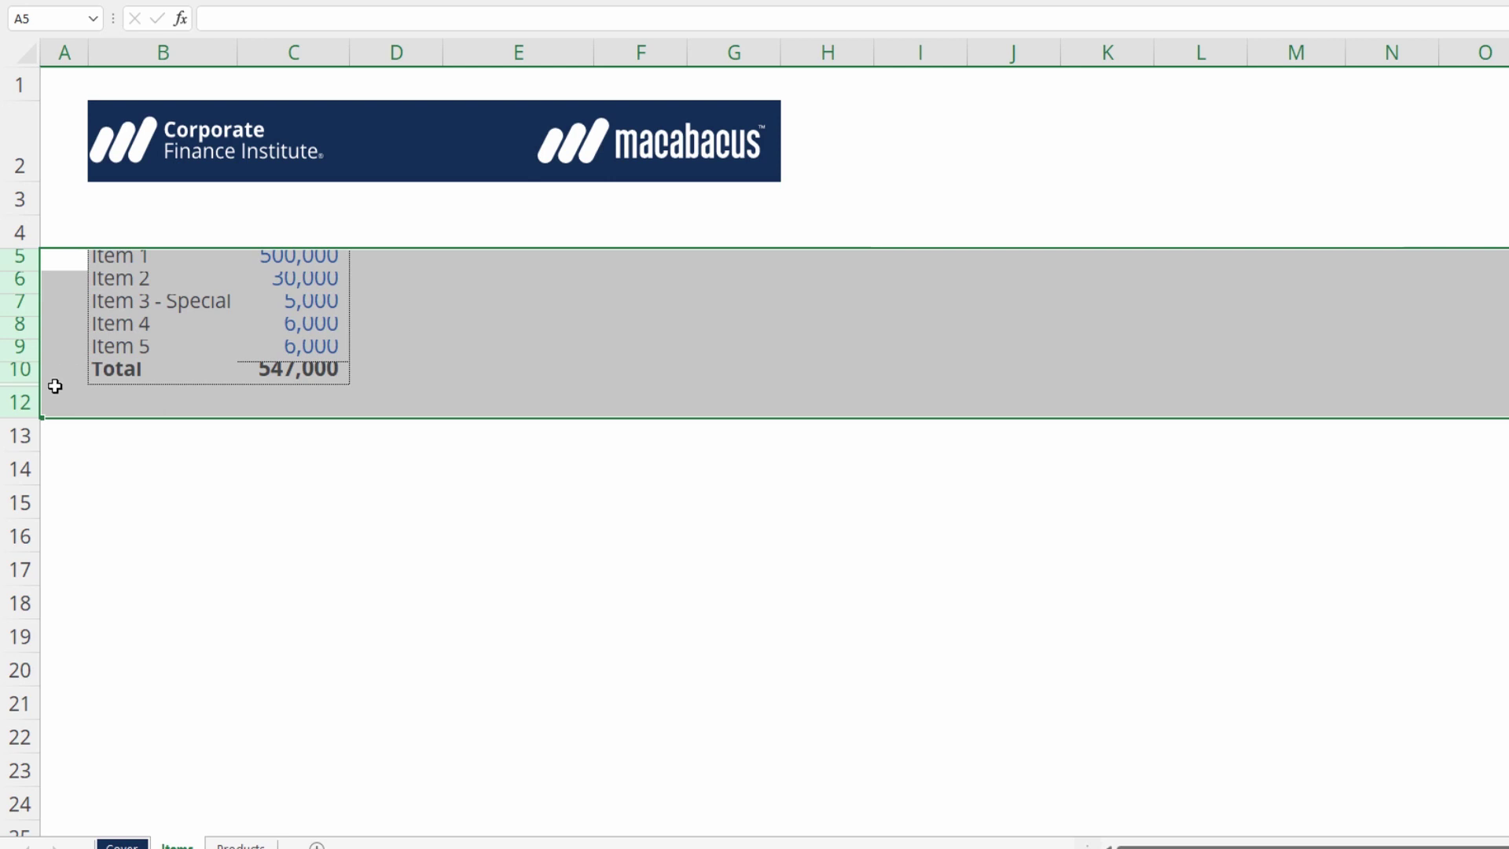
{"action": "double_click", "coordinate": [26, 269]}
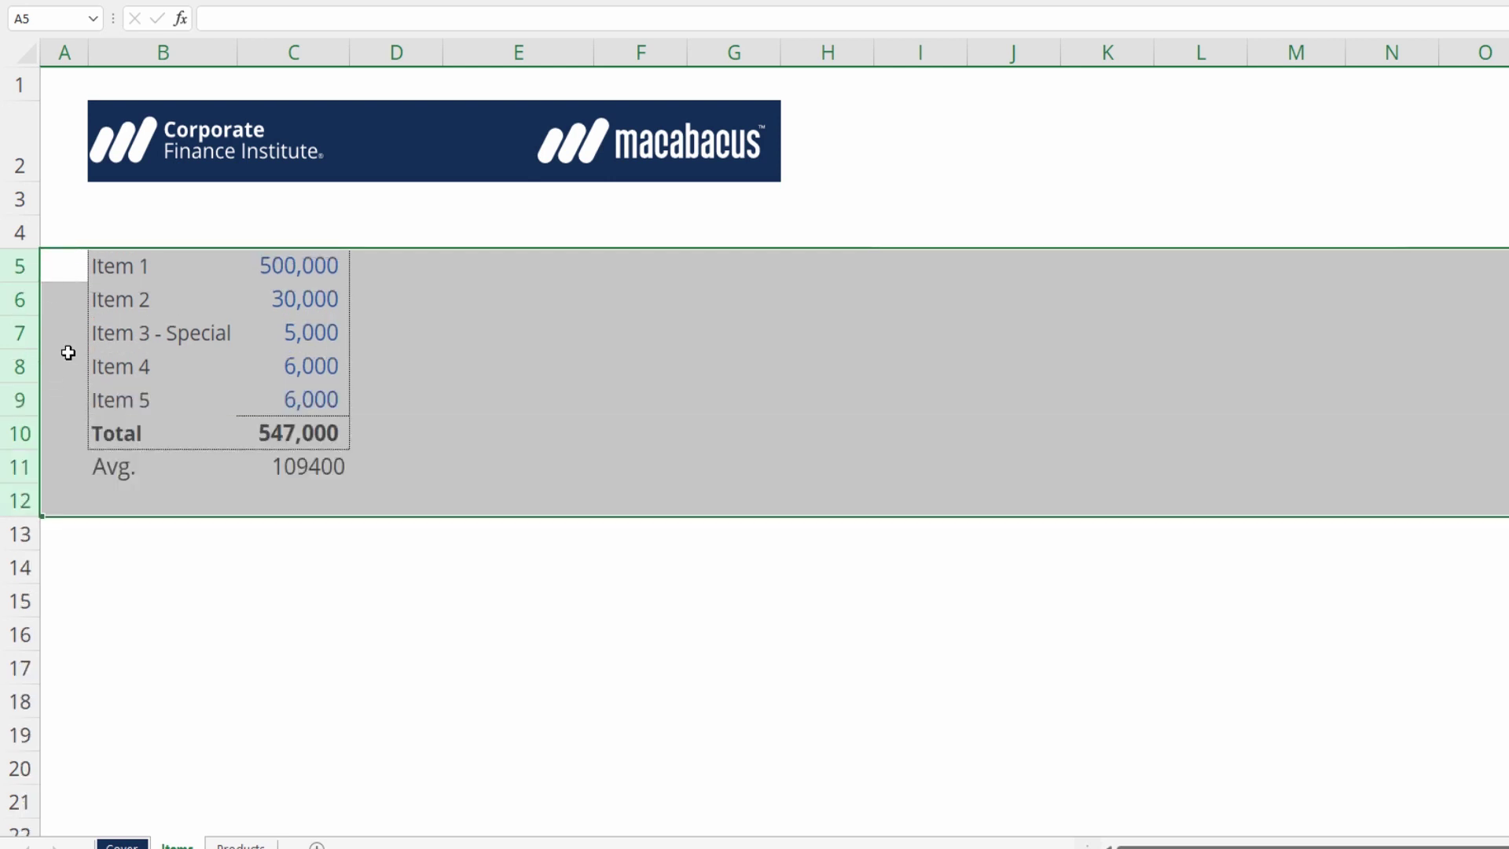
{"action": "left_click", "coordinate": [67, 463]}
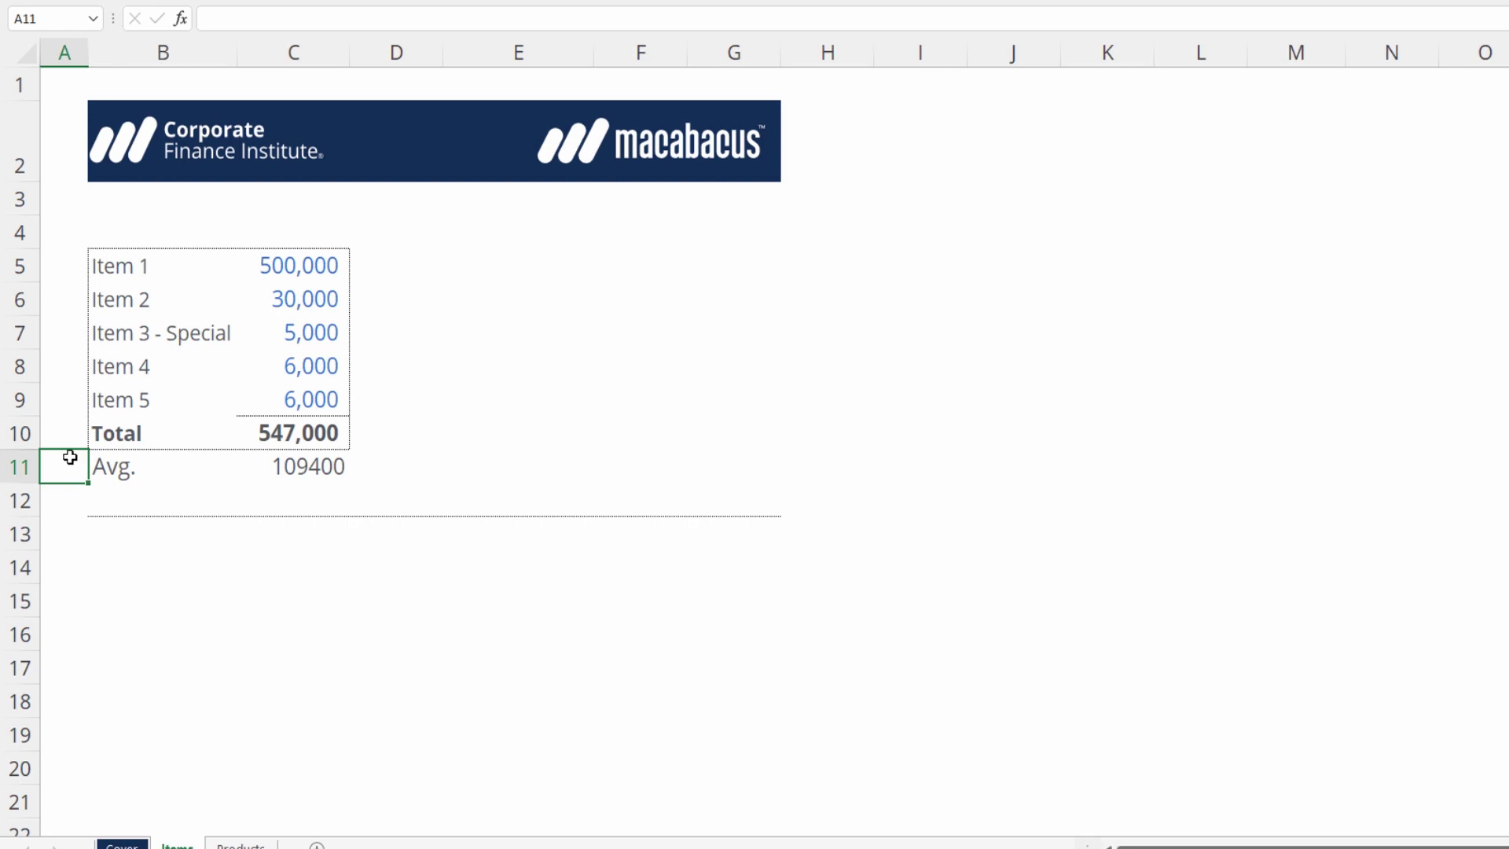
Undo the row and column C auto-fits, then select B5:C12.
{"action": "key", "text": "ctrl+z"}
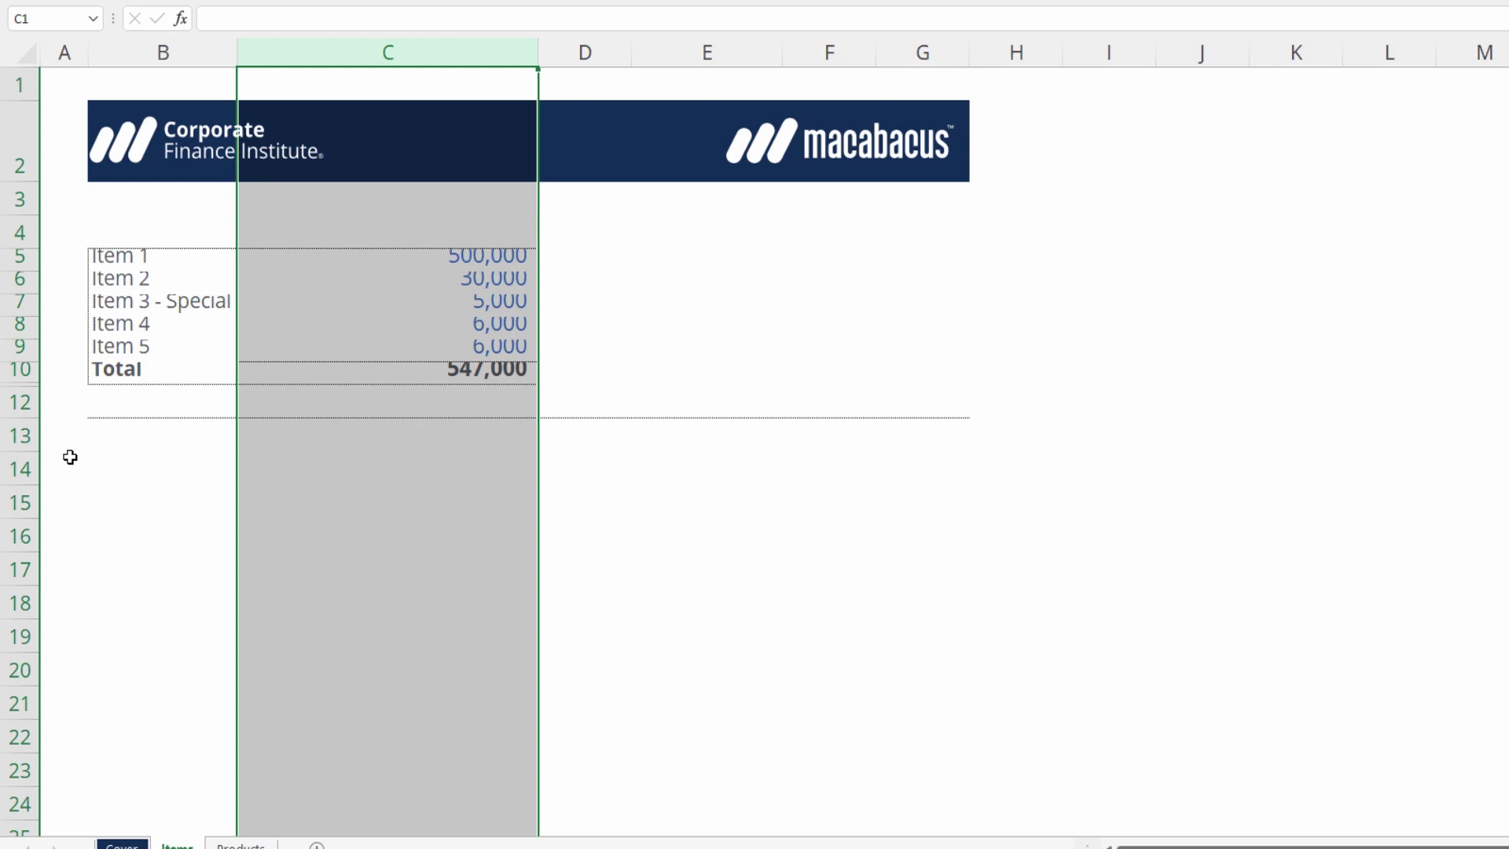
{"action": "key", "text": "ctrl+z"}
{"action": "left_click", "coordinate": [108, 265]}
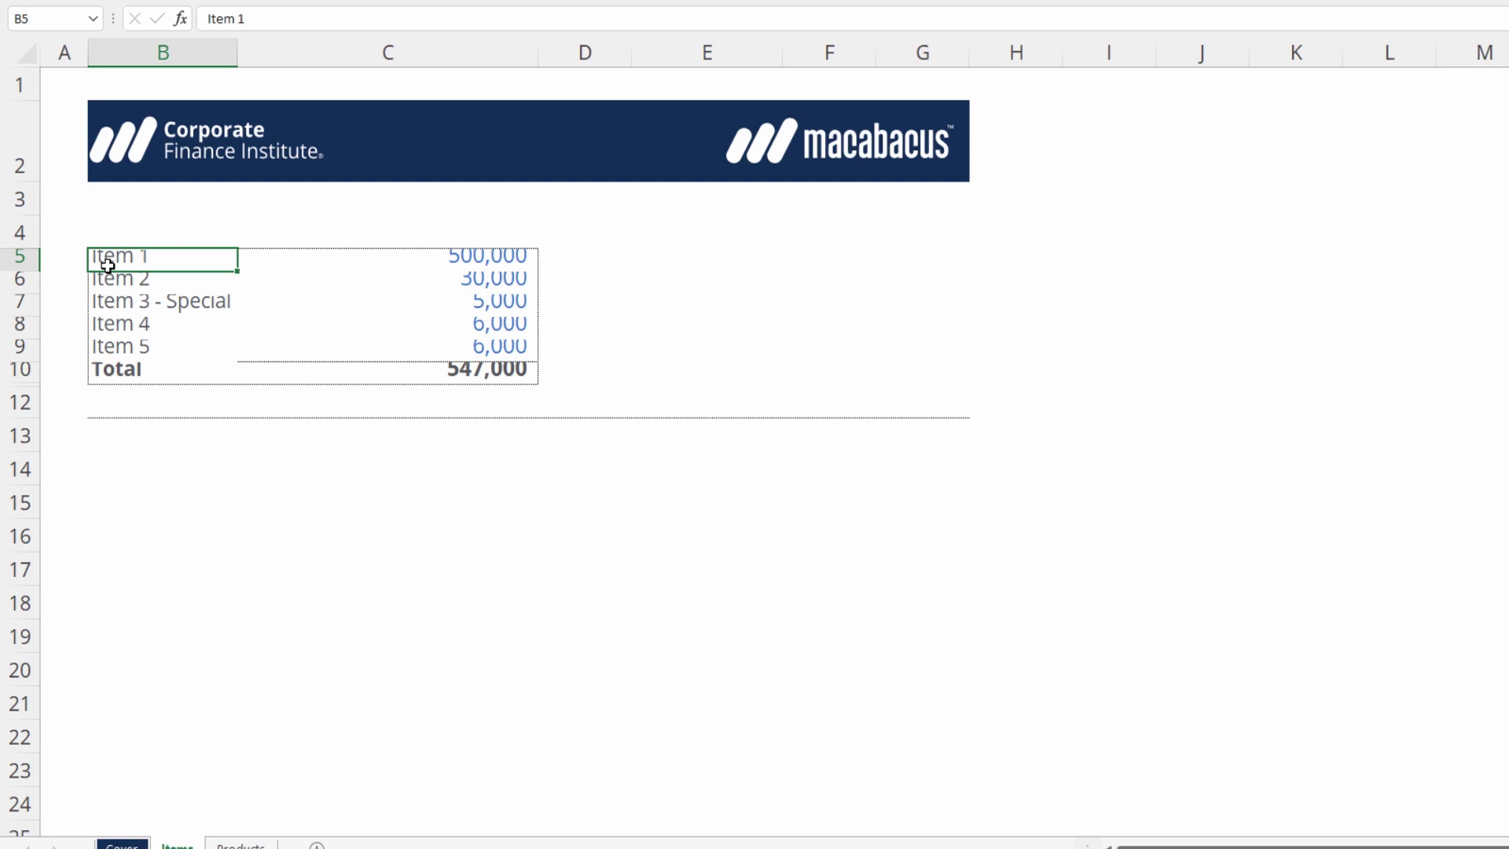
{"action": "key", "text": "ctrl+shift+Down"}
{"action": "key", "text": "ctrl+shift+Right"}
{"action": "key", "text": "shift+Down"}
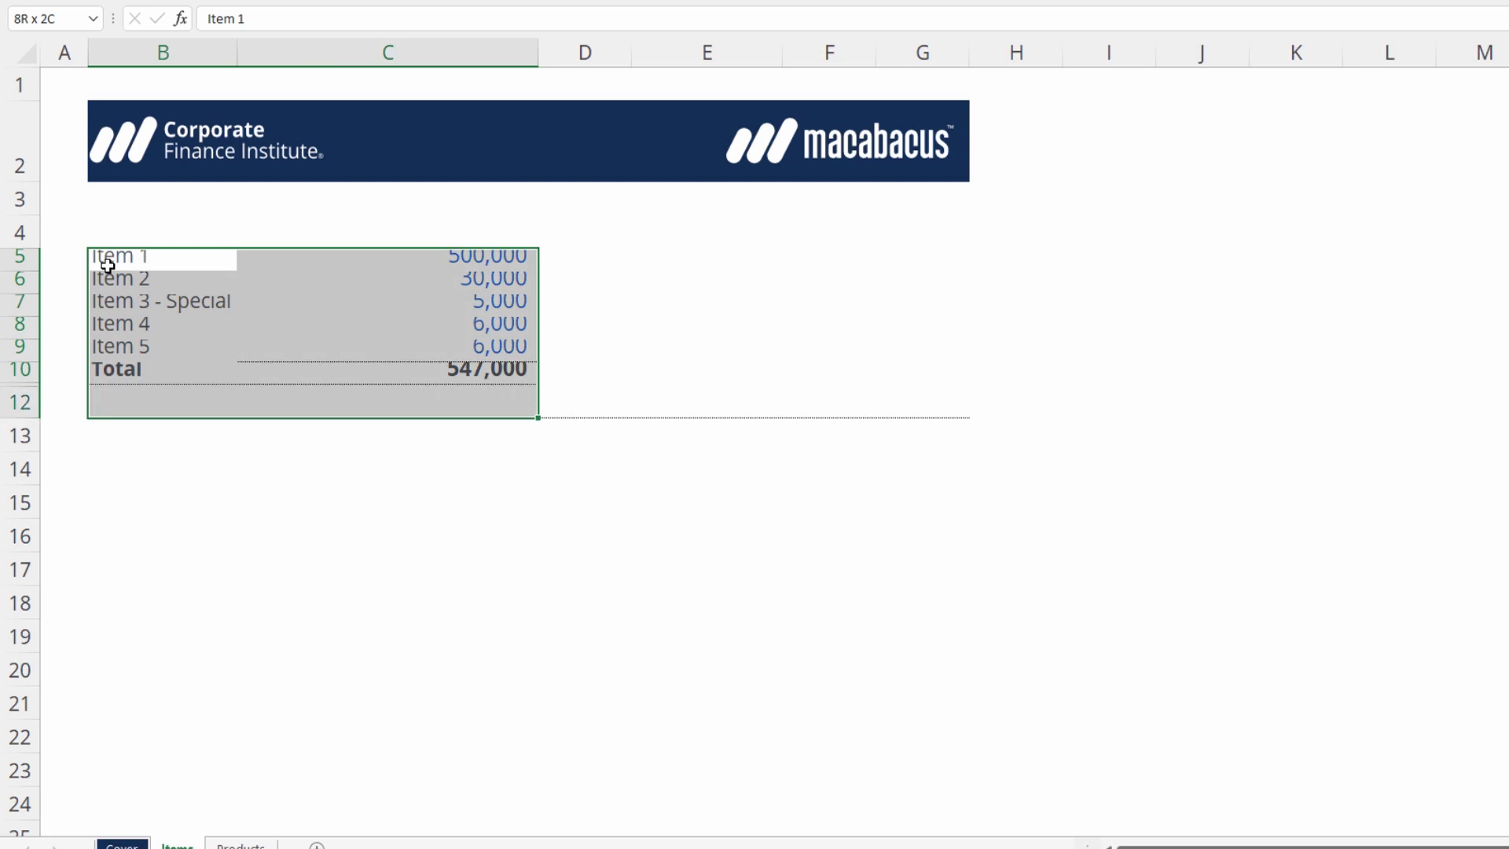
Auto-fit the row heights with Macabacus Alt+Shift+PgDn, answering No to autofitting hidden rows.
{"action": "key", "text": "alt+shift+Page_Down"}
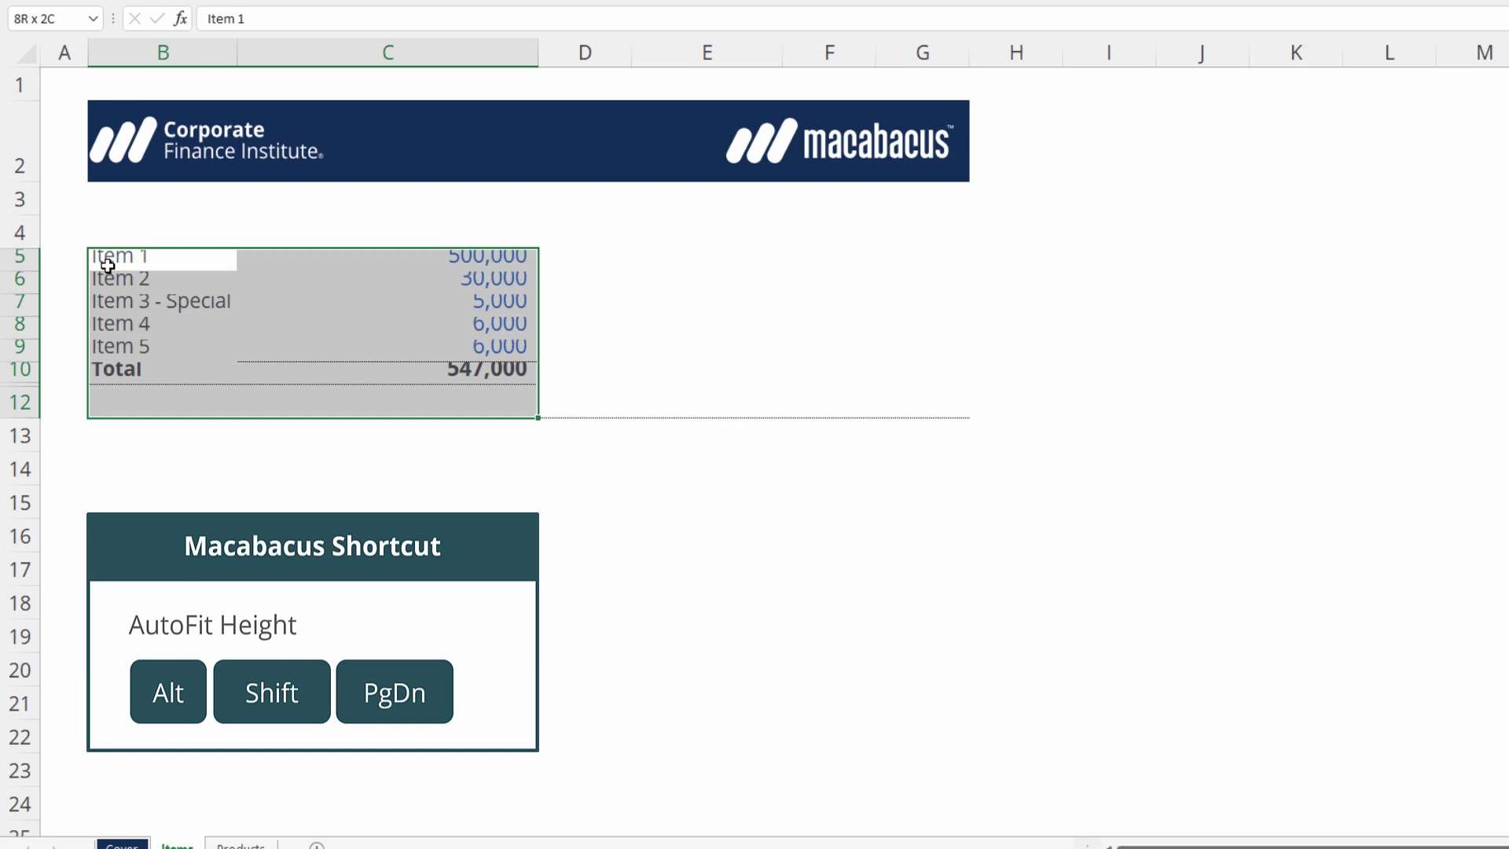
{"action": "key", "text": "alt+shift+Page_Down"}
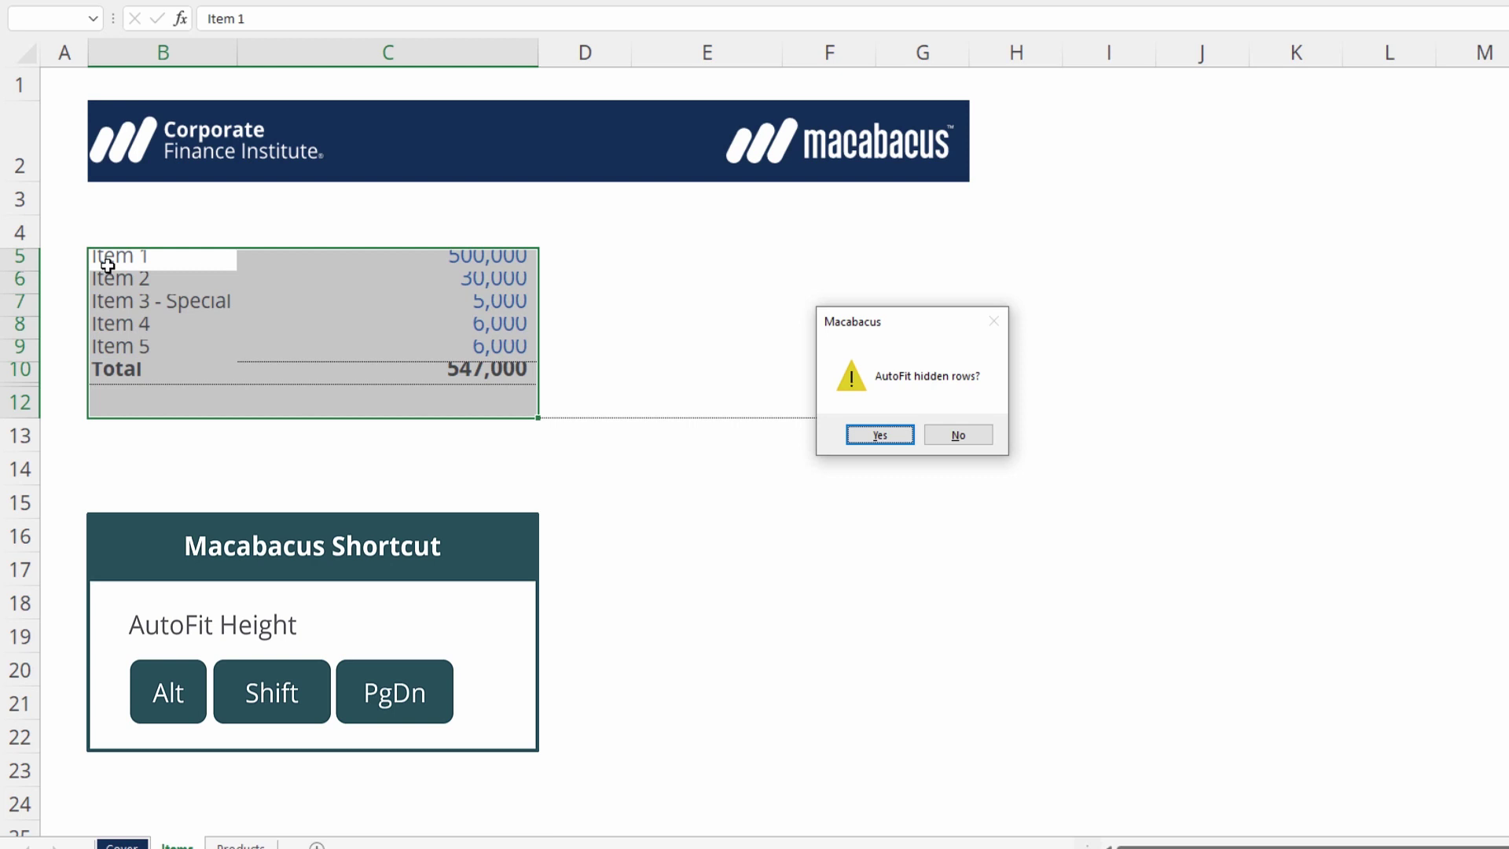
{"action": "key", "text": "Tab"}
{"action": "key", "text": "Return"}
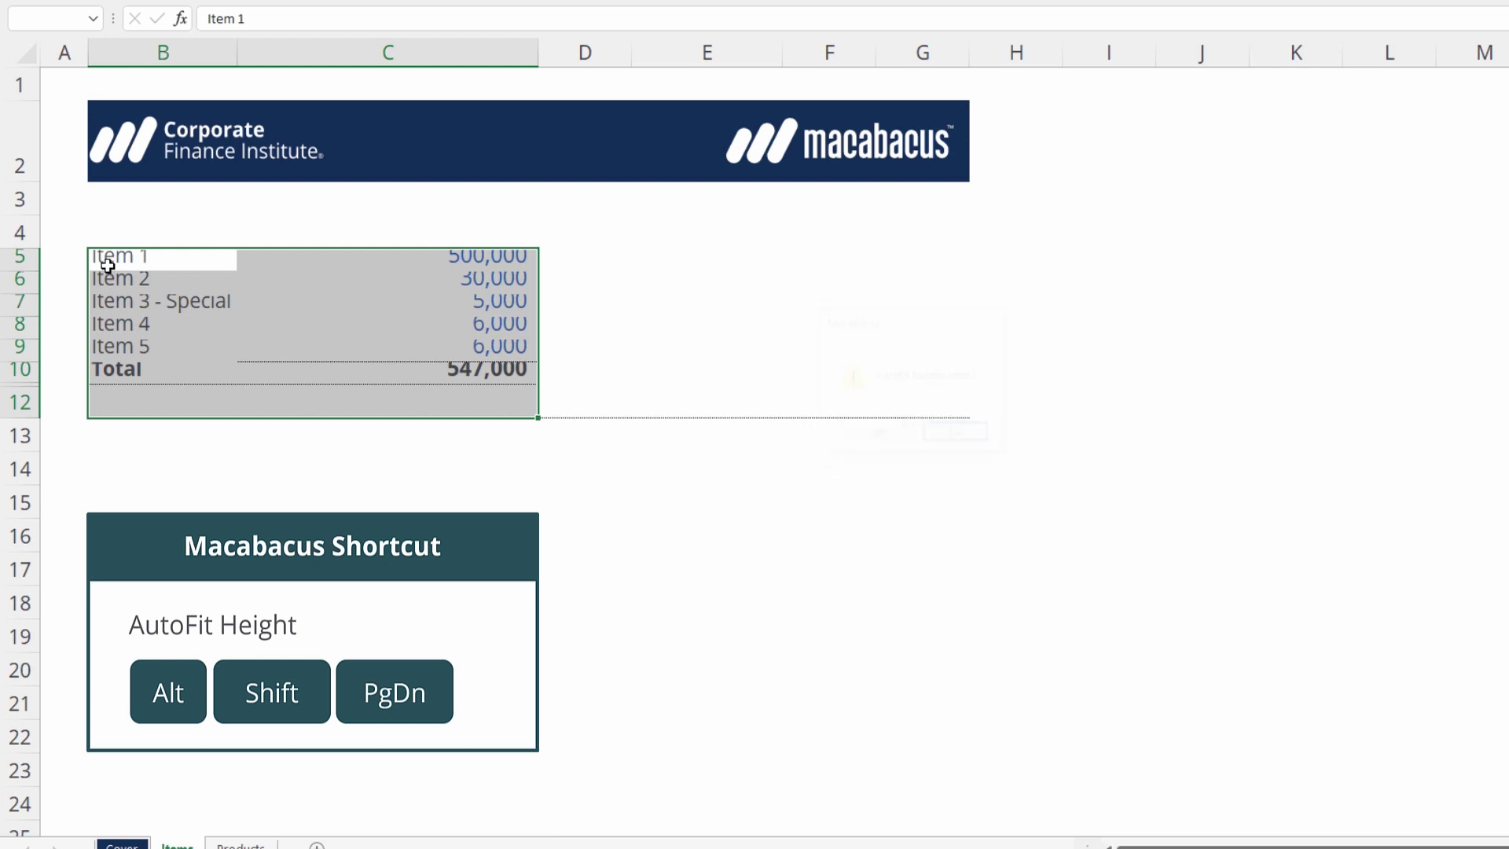
{"action": "key", "text": "Down"}
{"action": "key", "text": "Down"}
{"action": "key", "text": "Down"}
{"action": "key", "text": "Down"}
{"action": "key", "text": "Down"}
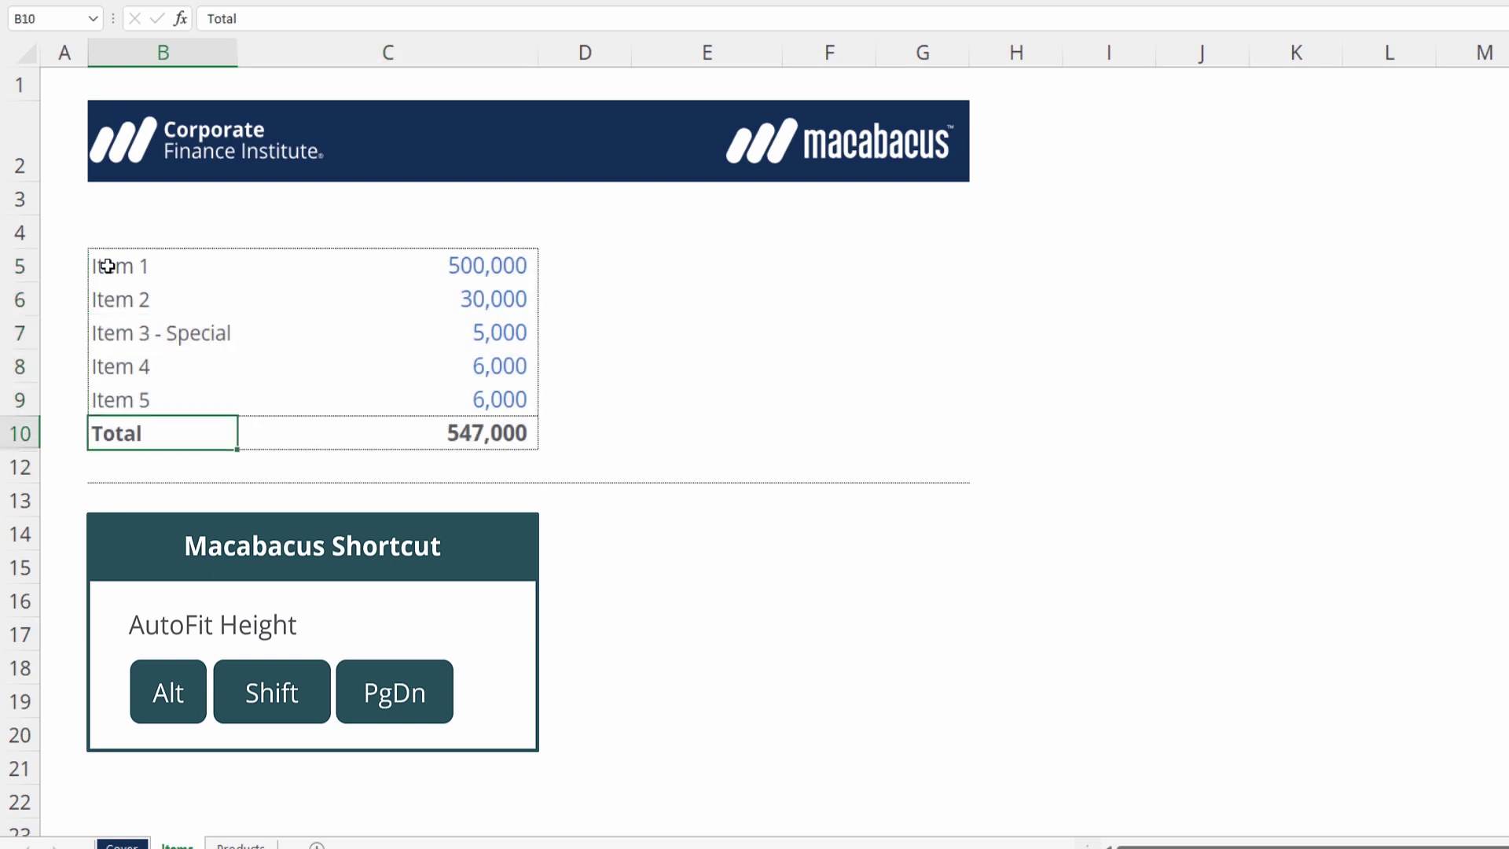
{"action": "left_click", "coordinate": [108, 265]}
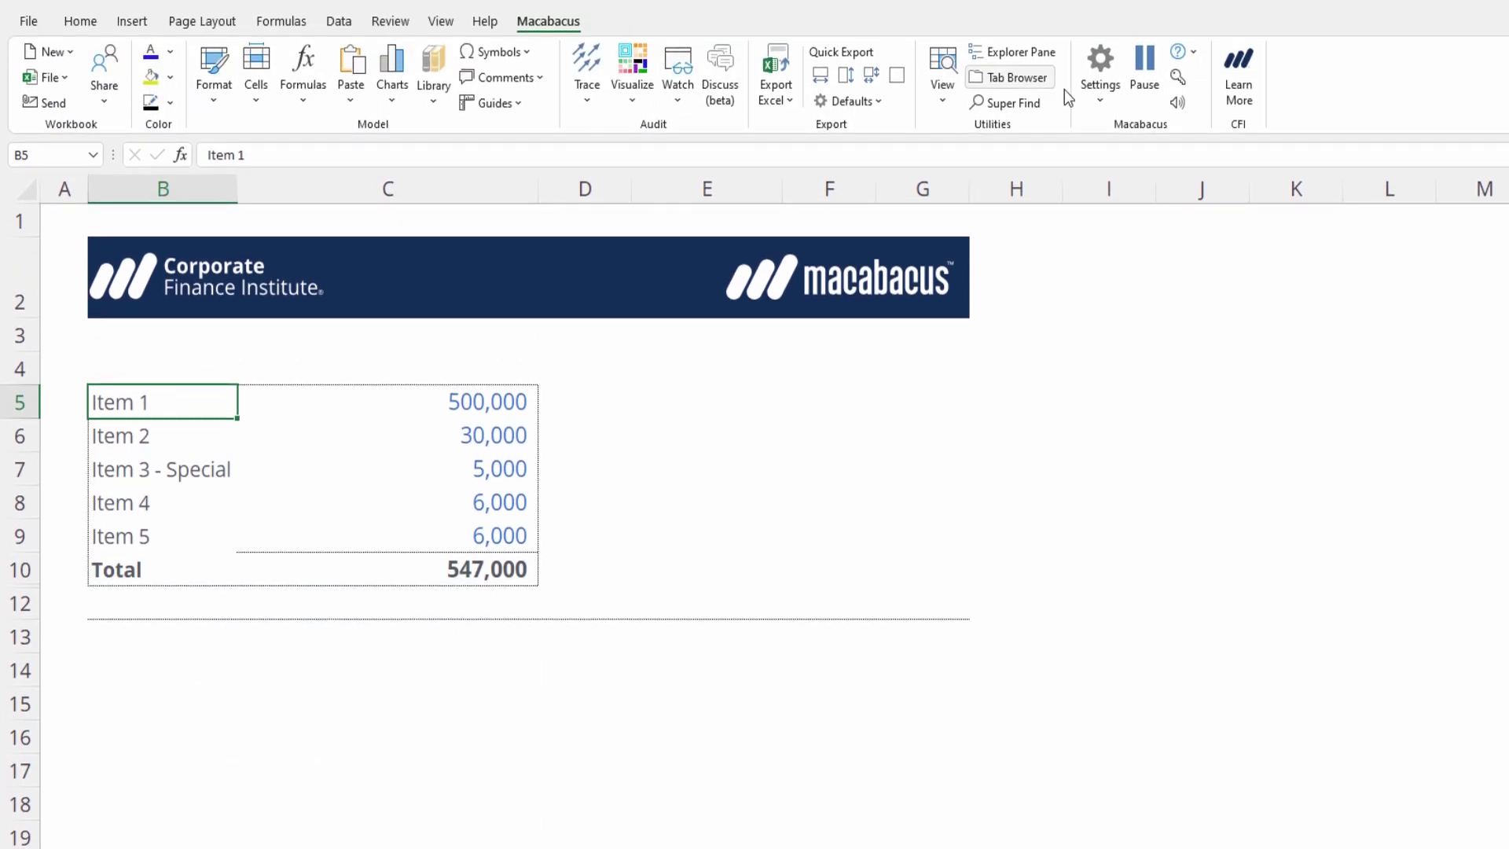
In Macabacus Settings under Cell Size, choose 'Always AutoFit hidden rows / columns'.
{"action": "left_click", "coordinate": [1108, 96]}
{"action": "left_click", "coordinate": [1140, 146]}
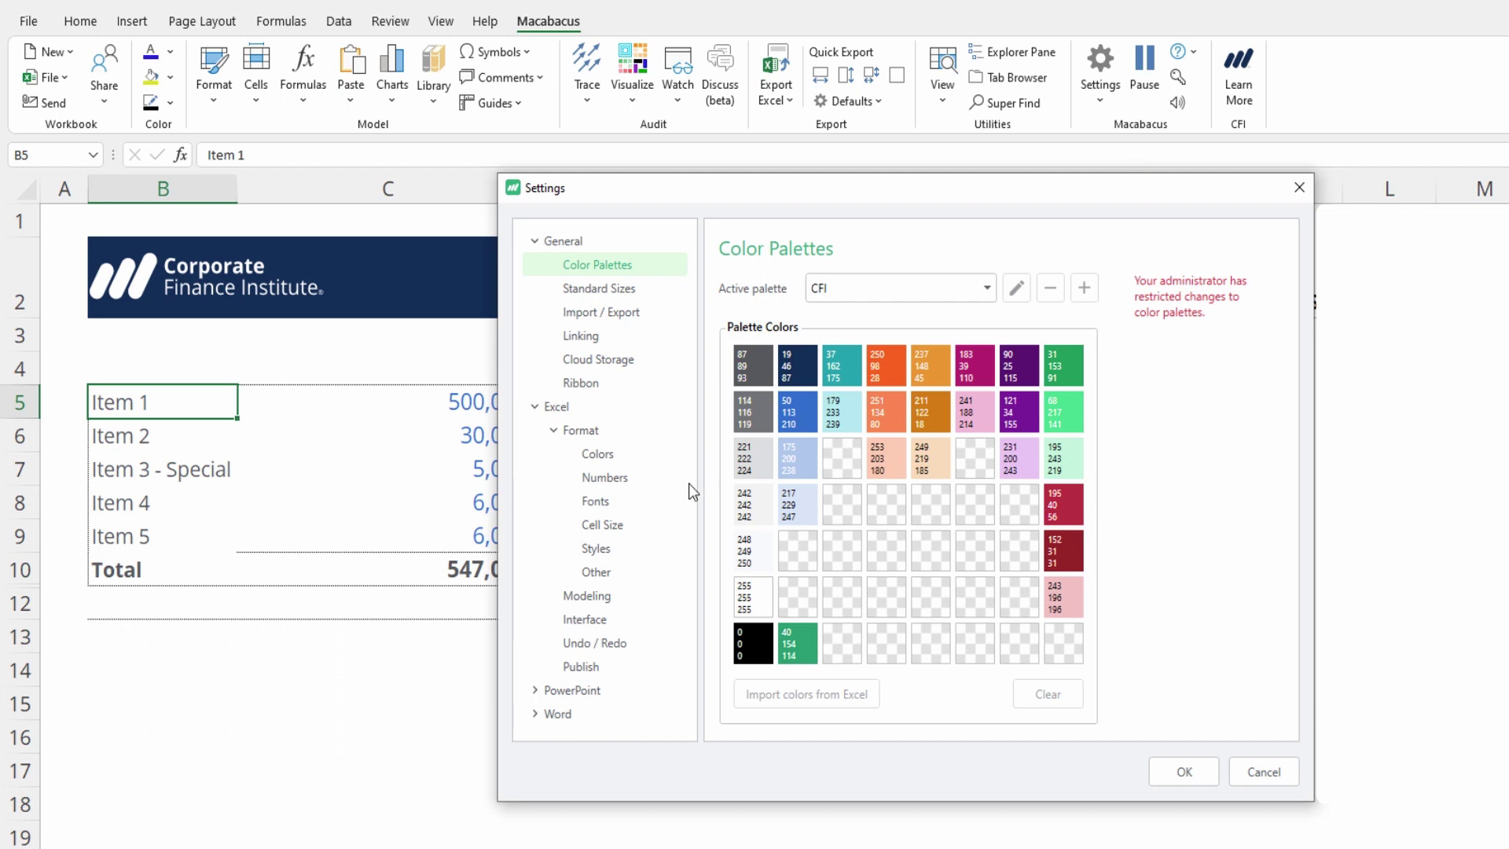
{"action": "left_click", "coordinate": [643, 525]}
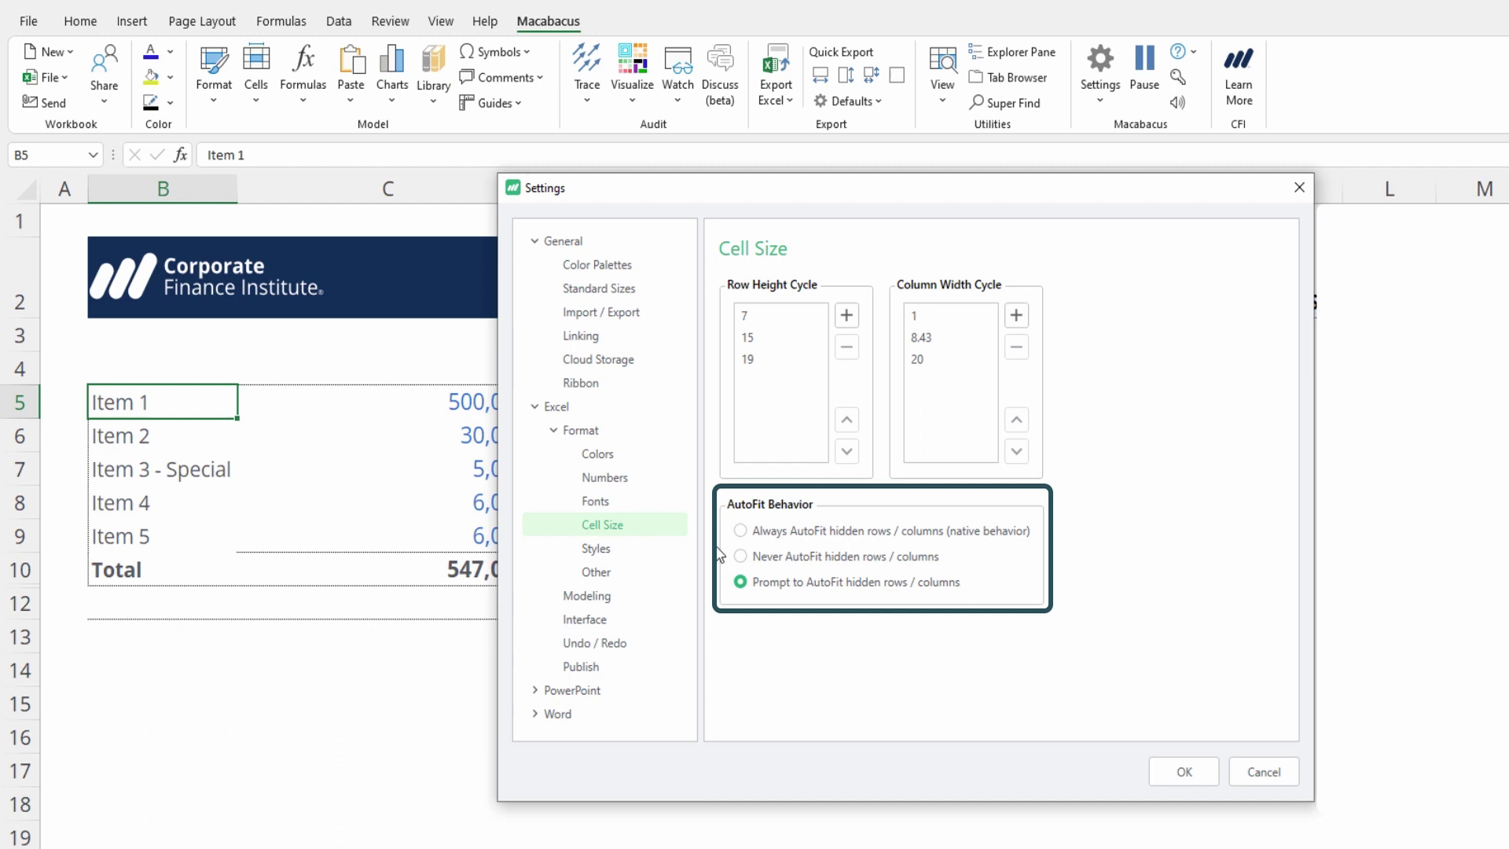
{"action": "left_click", "coordinate": [809, 535]}
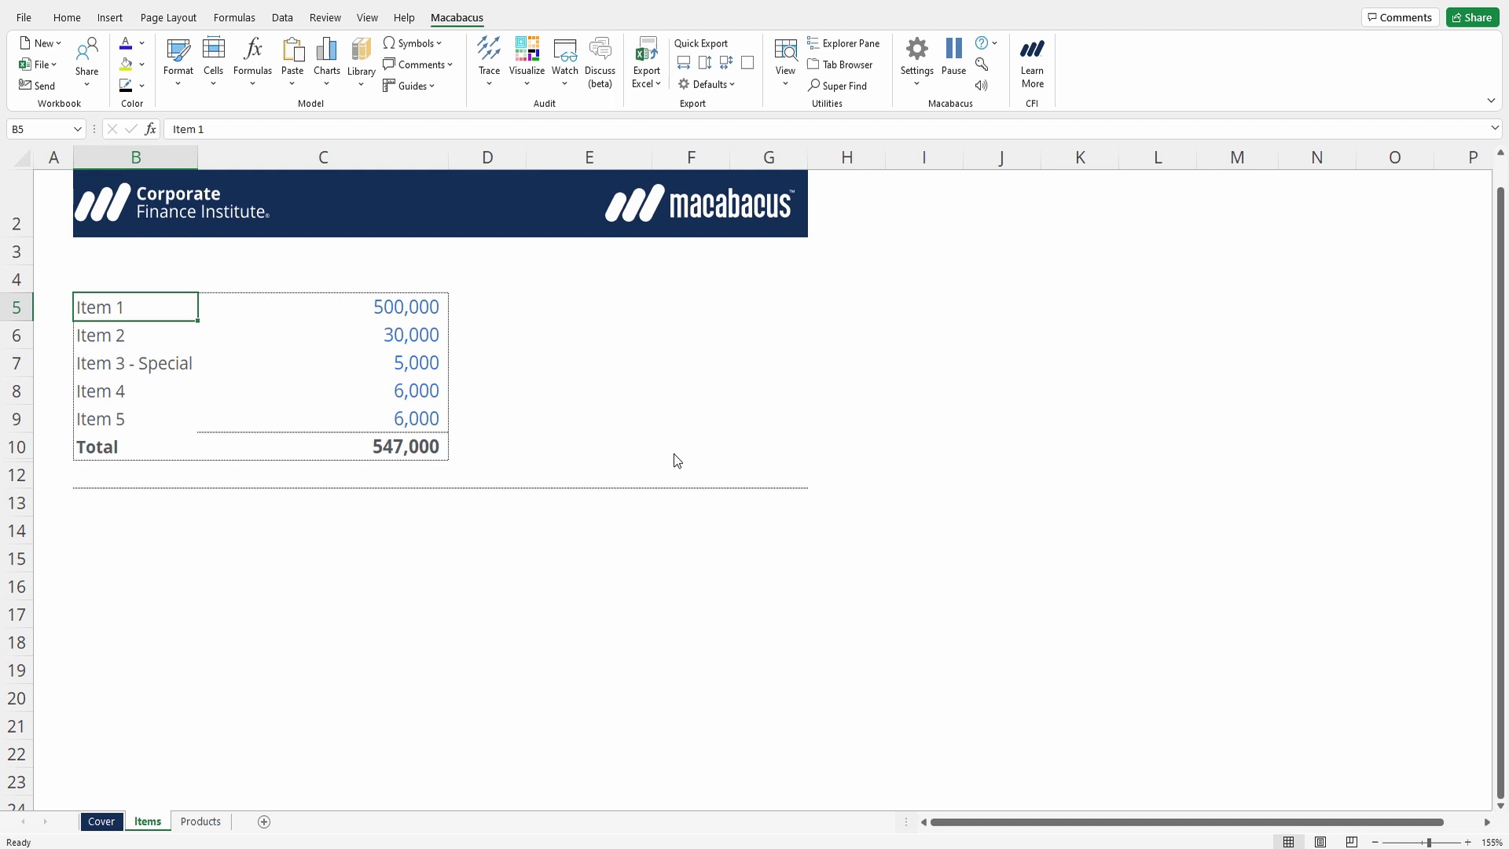
Select B5:C12 and auto-fit column widths with Macabacus Ctrl+Alt+Shift+PgDn.
{"action": "key", "text": "ctrl+shift+Down"}
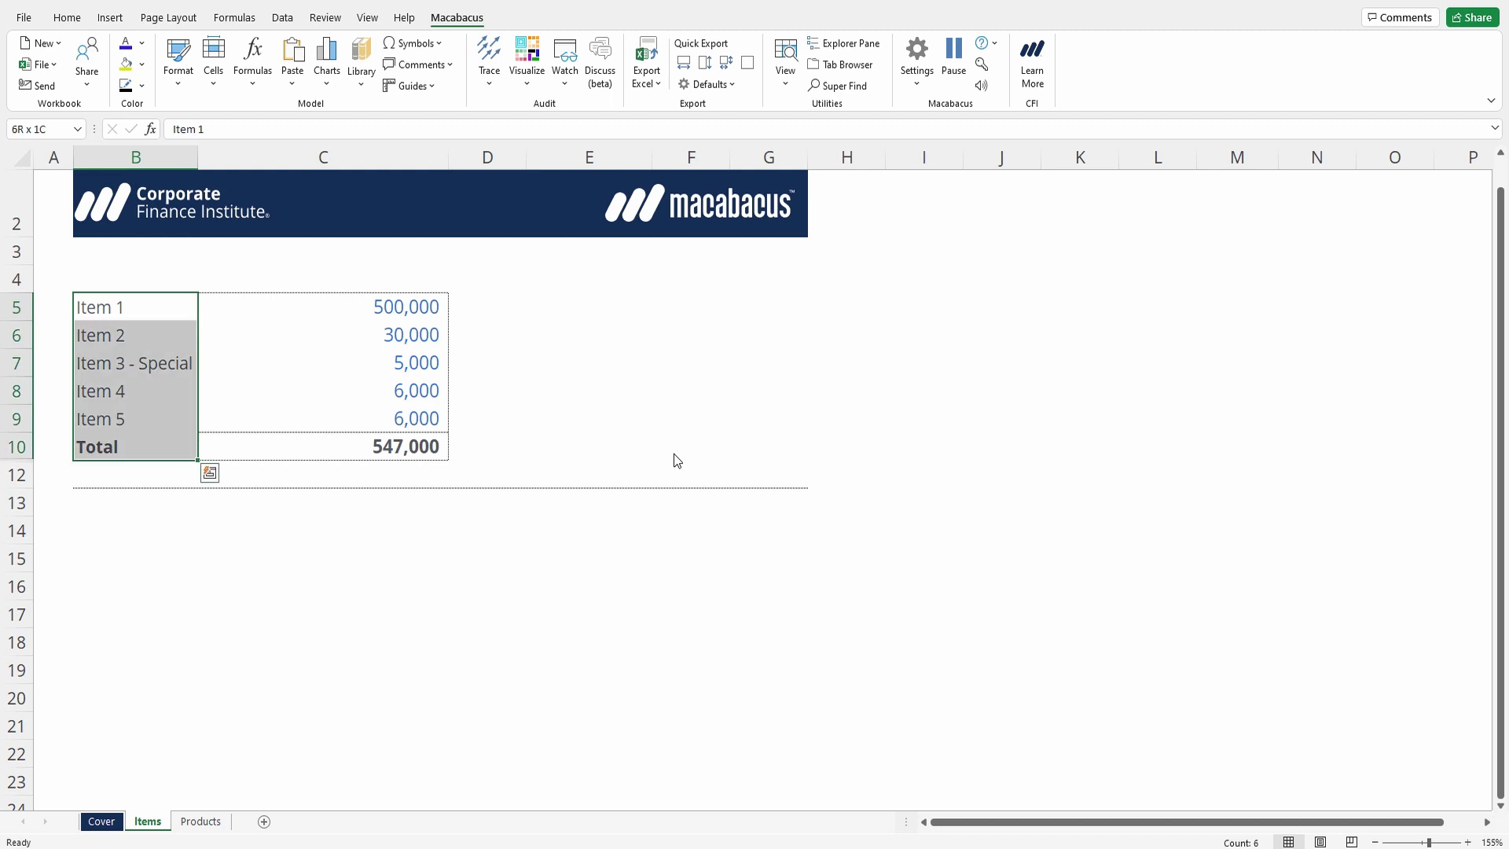
{"action": "key", "text": "shift+Right"}
{"action": "key", "text": "shift+Down"}
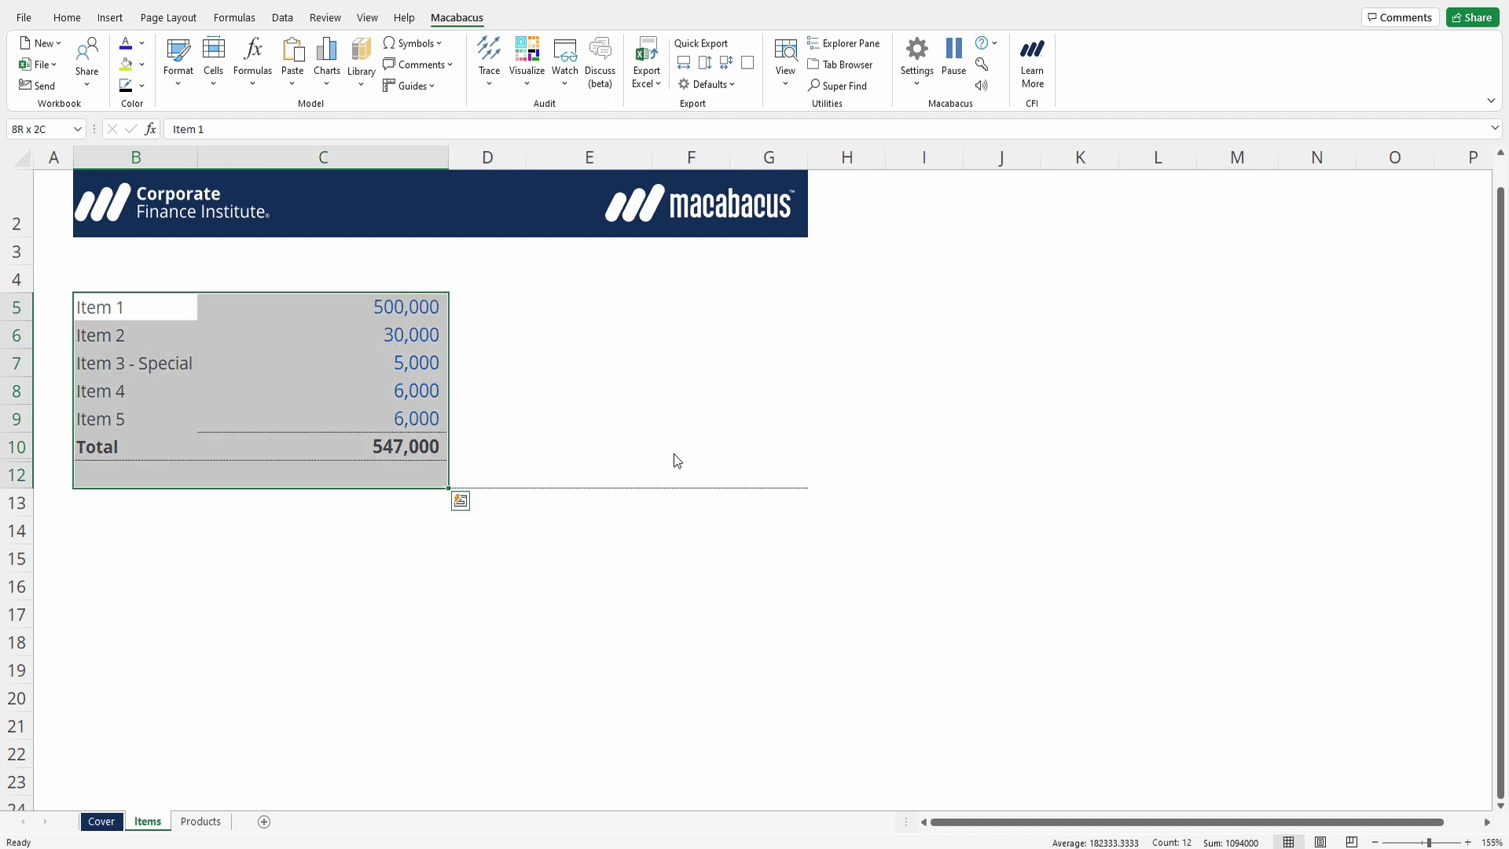
{"action": "key", "text": "ctrl+alt+shift+Page_Down"}
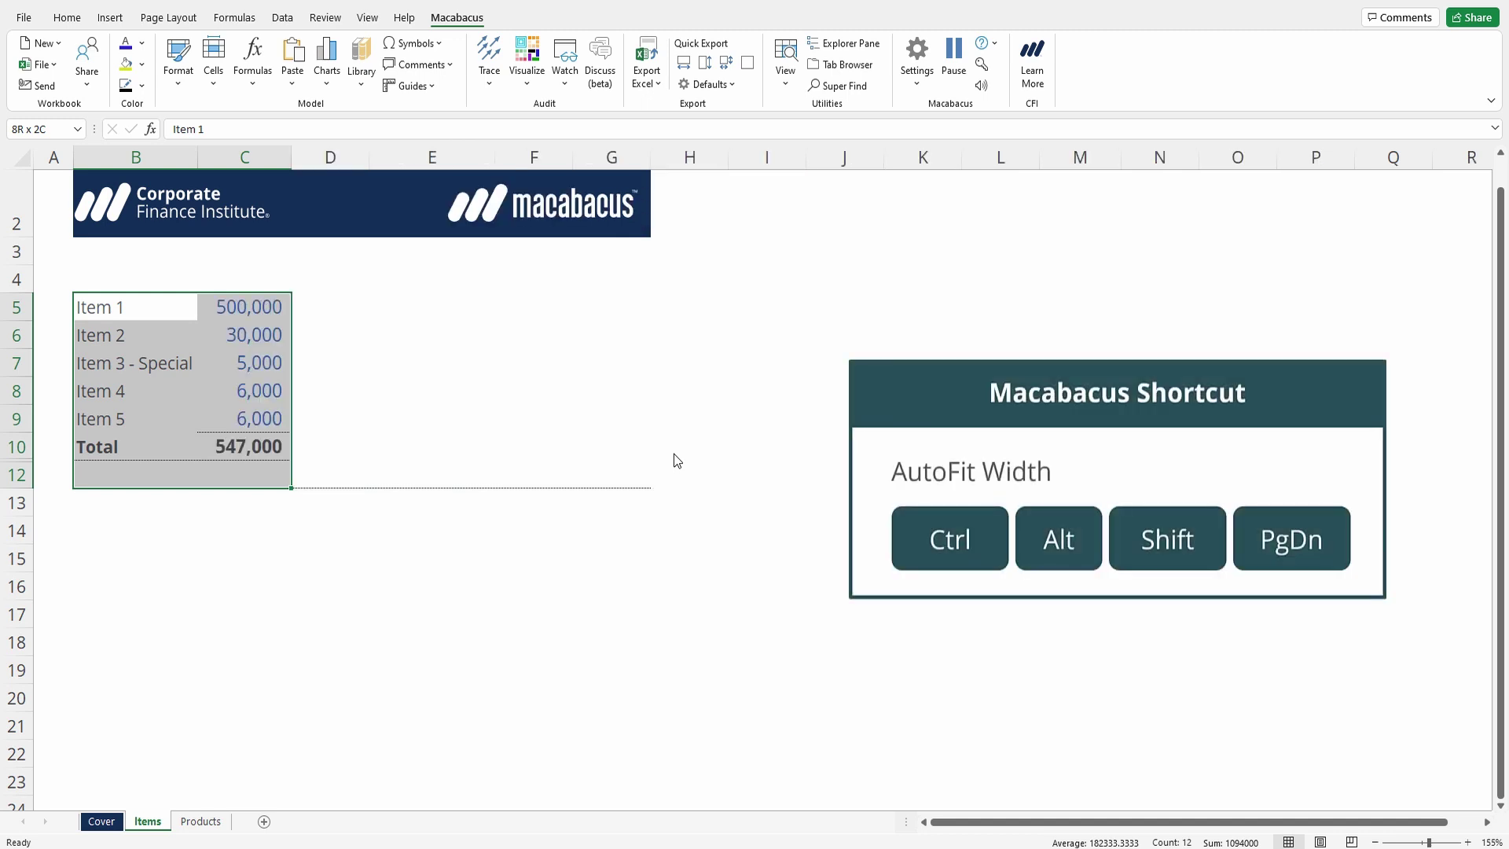
Reselect just B5:C6 and auto-fit the column widths for those two rows.
{"action": "key", "text": "shift+BackSpace"}
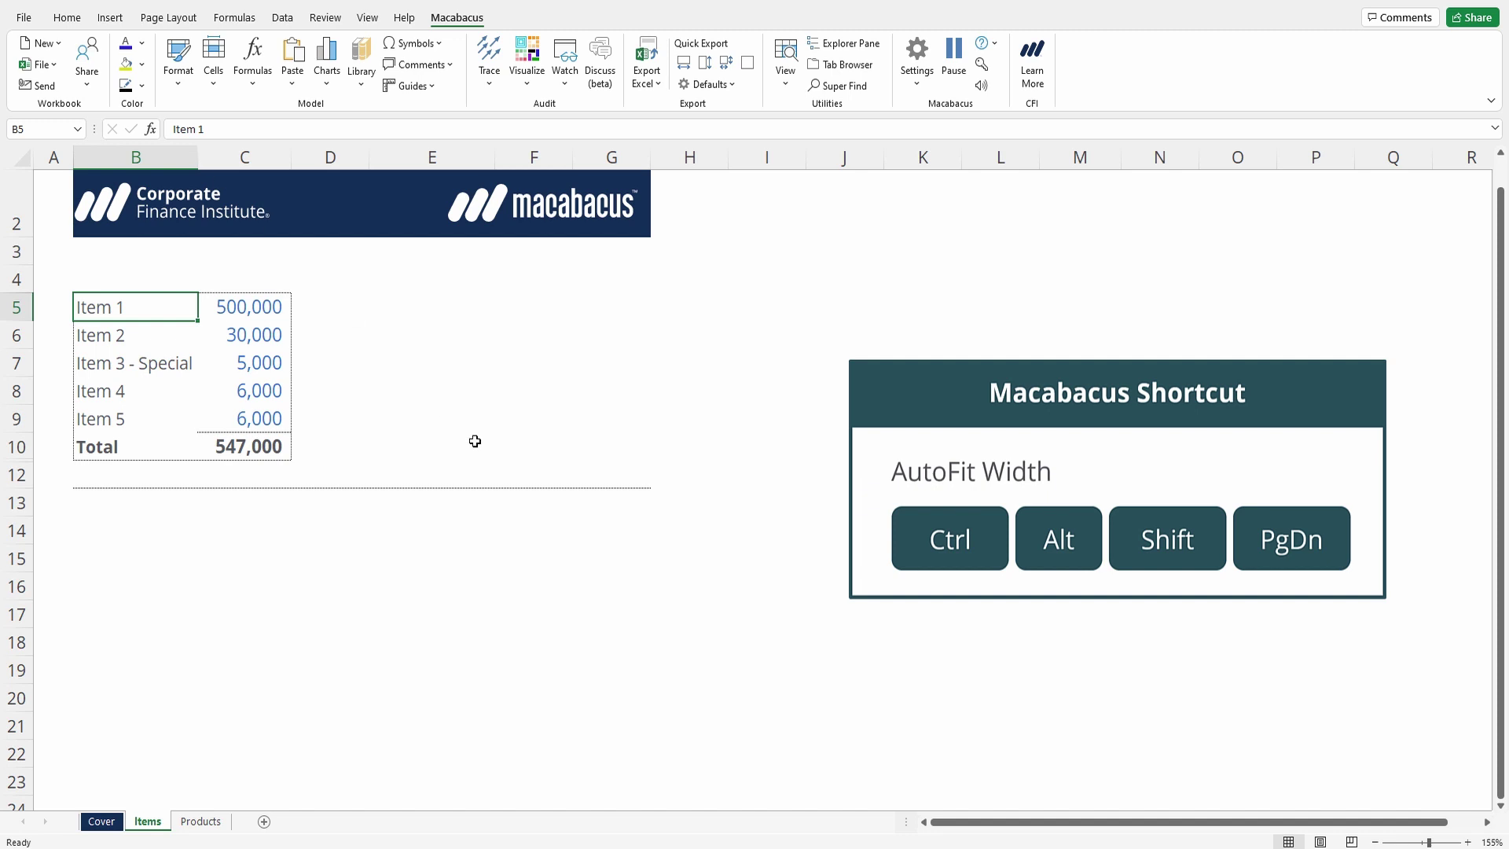
{"action": "key", "text": "shift+Right"}
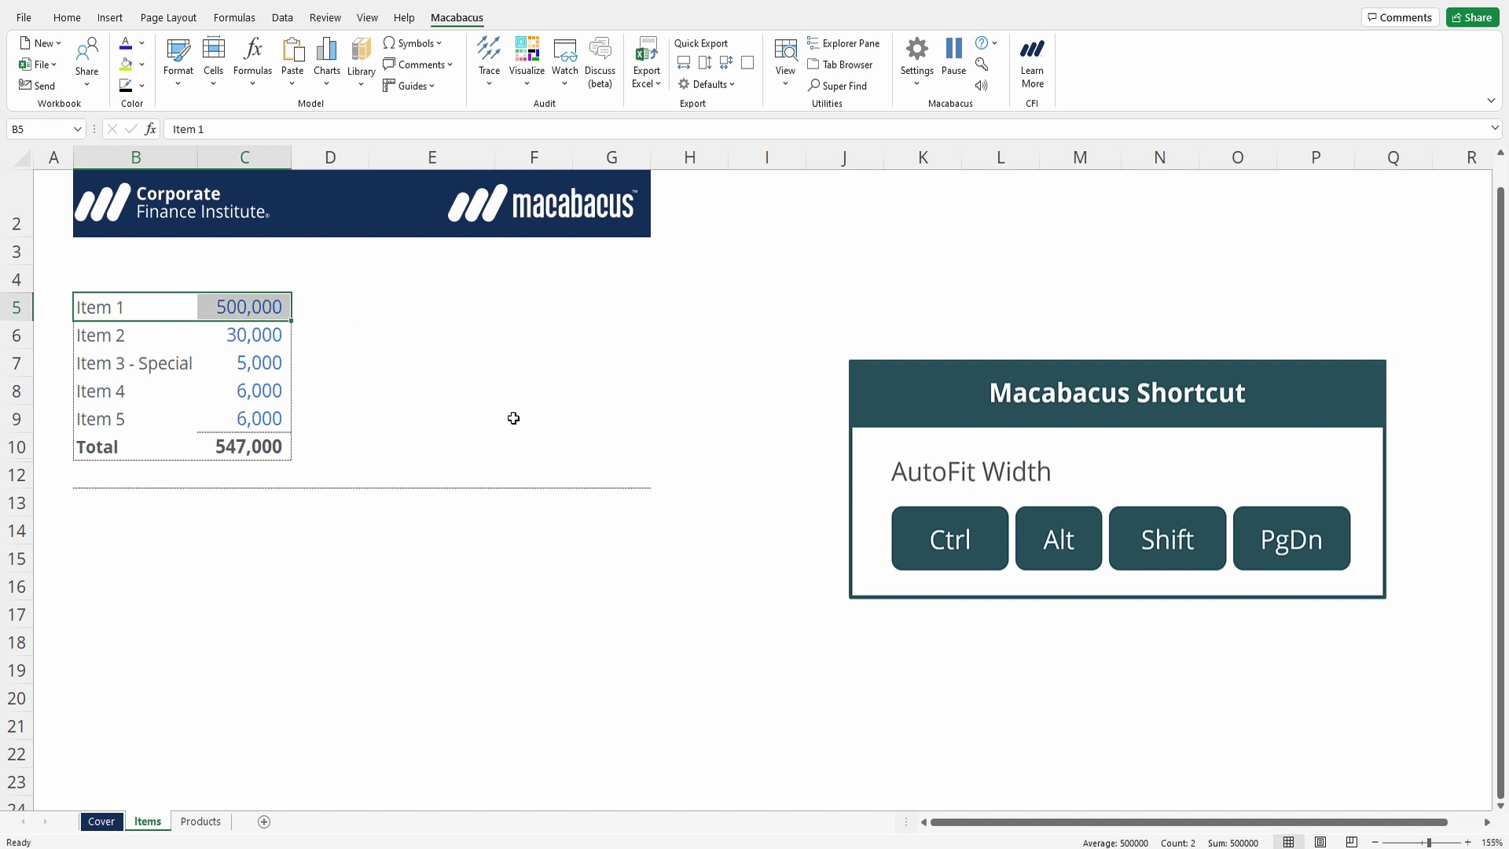
{"action": "key", "text": "shift+Down"}
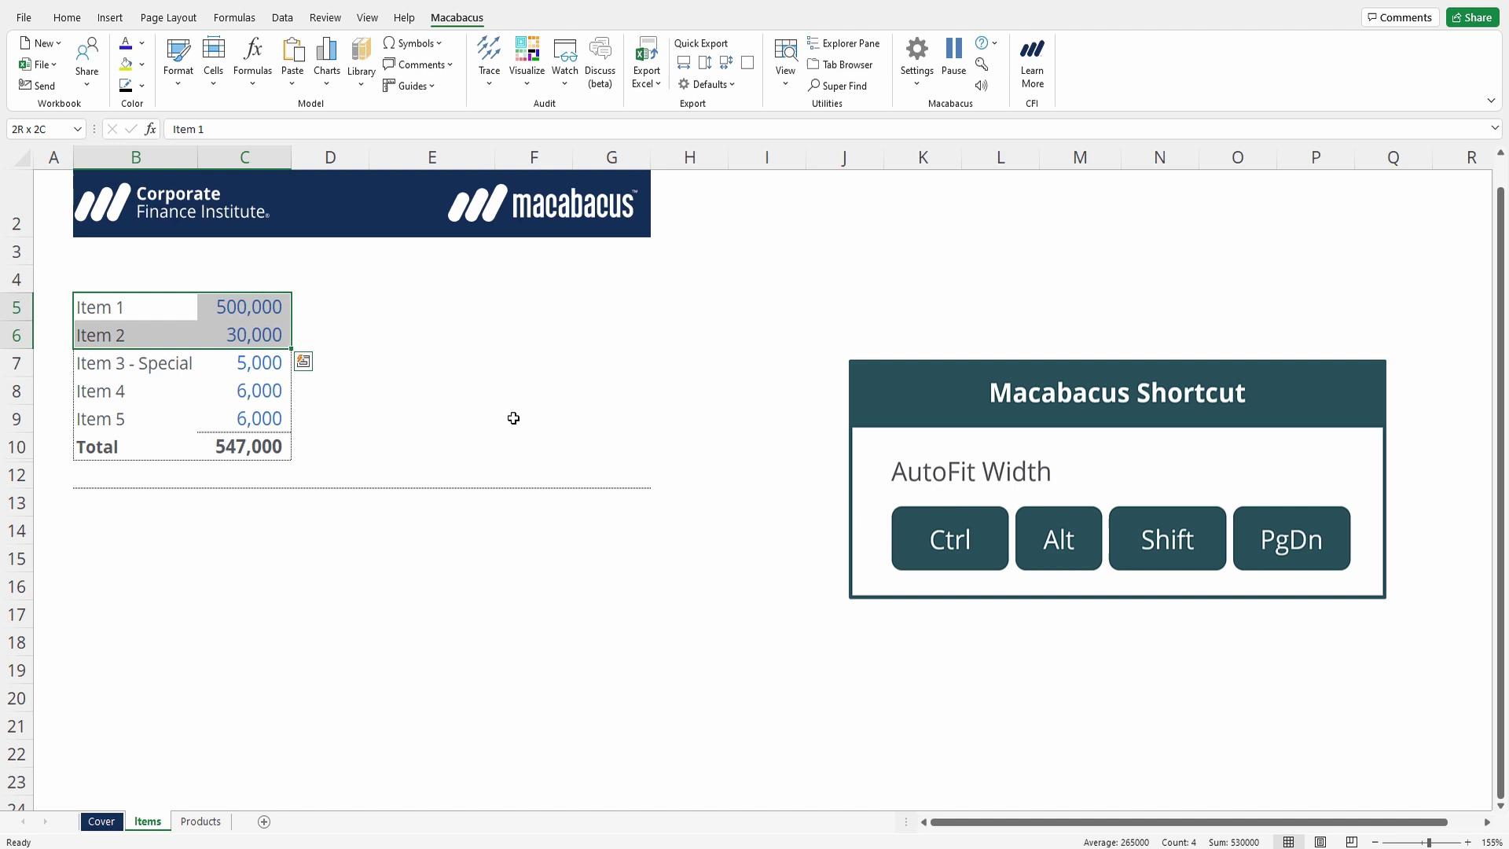
{"action": "key", "text": "ctrl+alt+shift+Page_Down"}
Check in column A that row 11 is still hidden, then return to B5.
{"action": "key", "text": "ctrl+Down"}
{"action": "key", "text": "Left"}
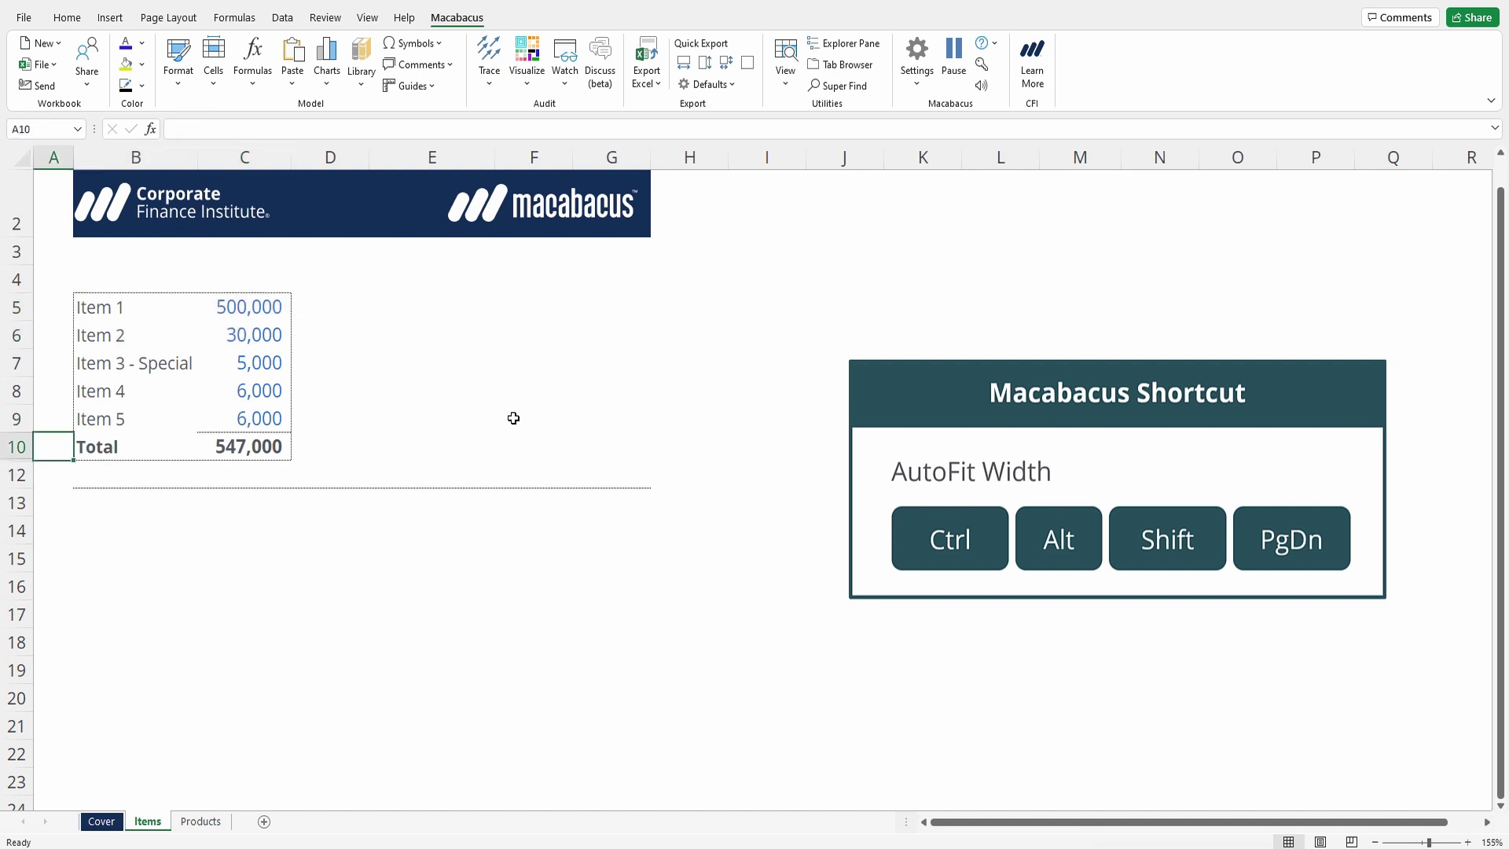
{"action": "key", "text": "shift+Down"}
{"action": "key", "text": "Up"}
{"action": "key", "text": "Up"}
{"action": "key", "text": "Up"}
{"action": "key", "text": "Up"}
{"action": "key", "text": "Up"}
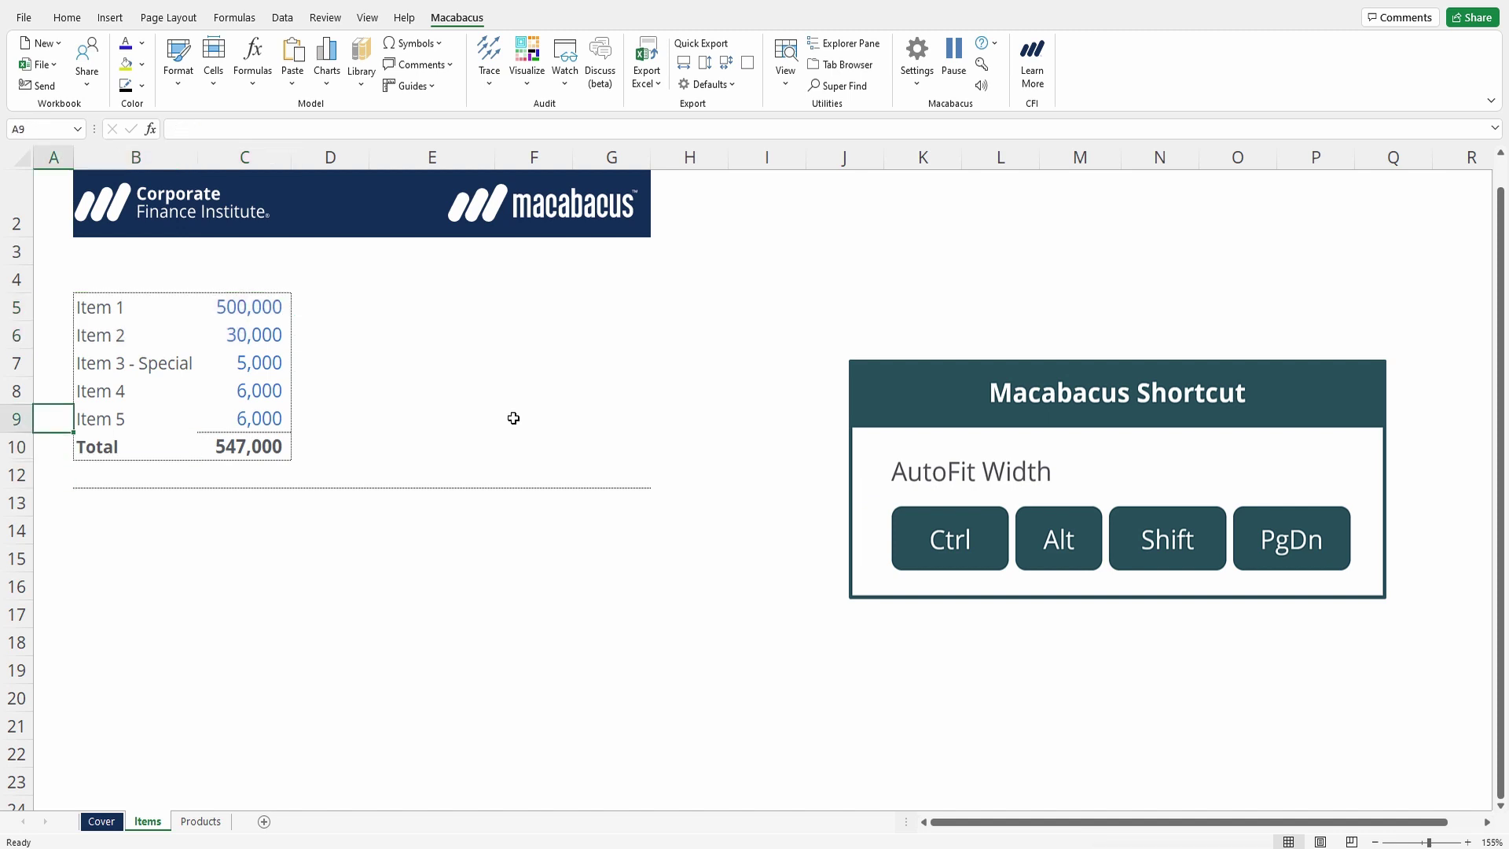
{"action": "key", "text": "Right"}
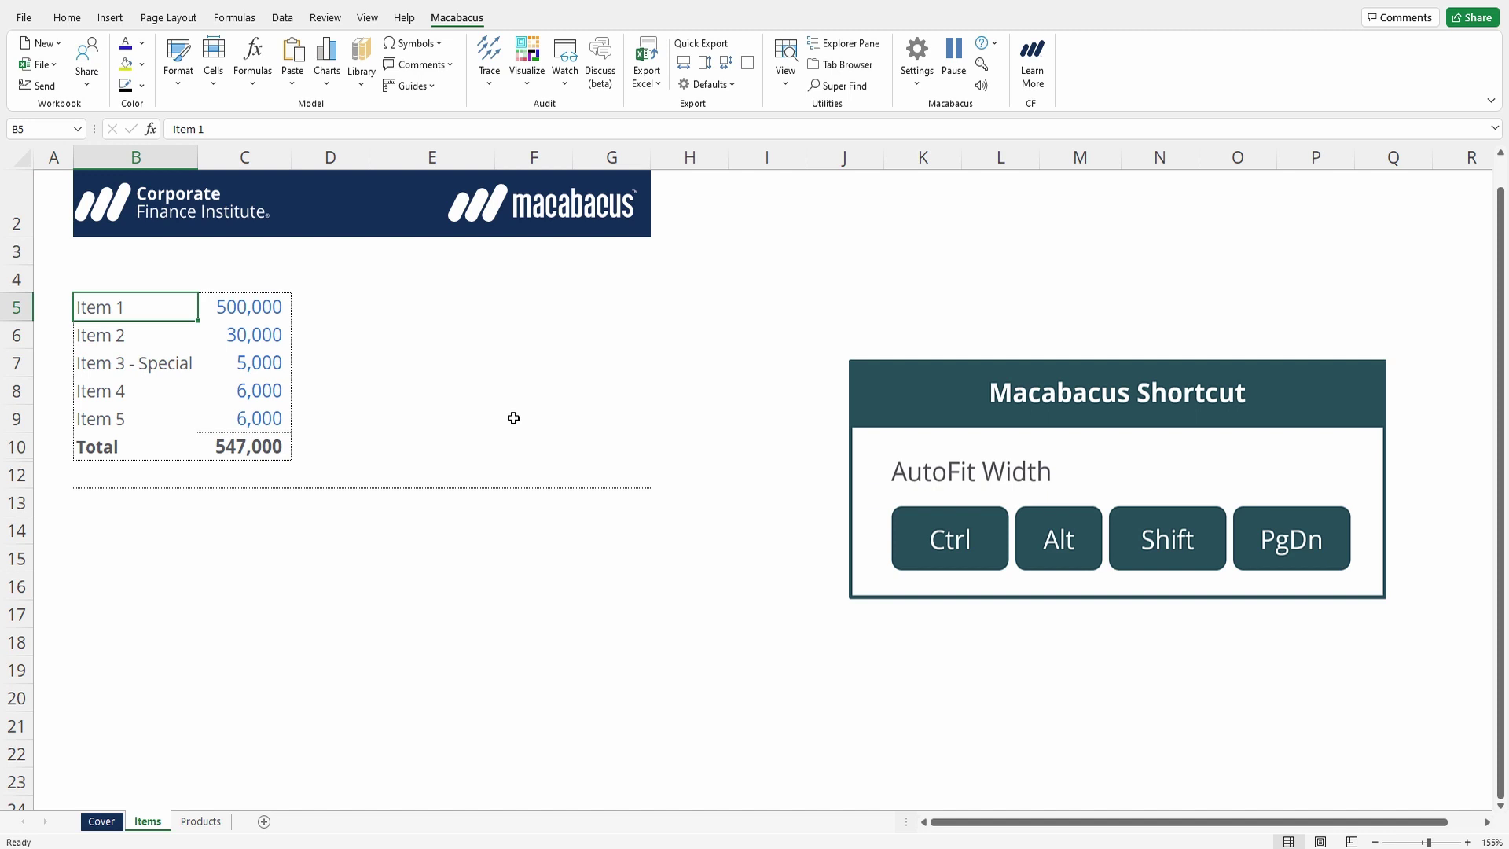